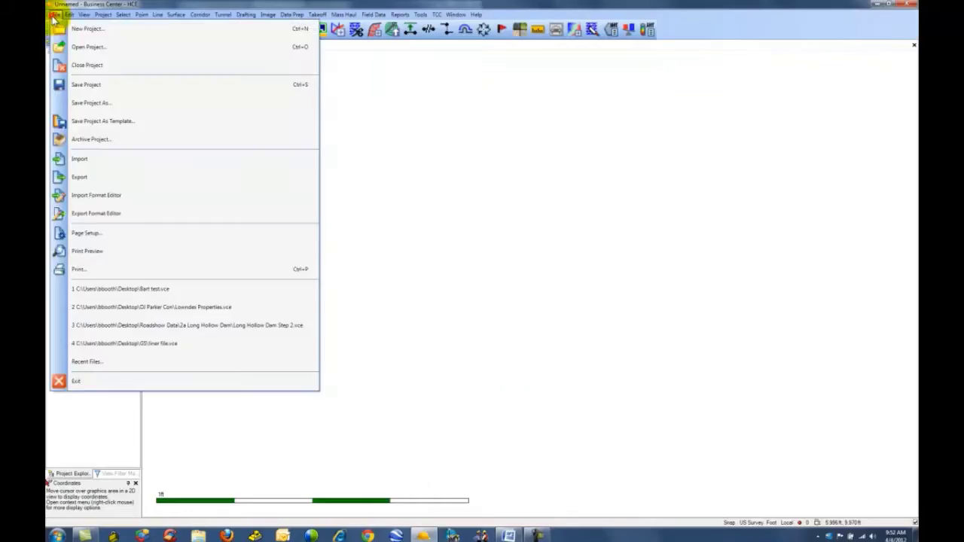
Step: Import page 7 of Lowndes II Civils.pdf into the project
{"action": "left_click", "coordinate": [82, 159]}
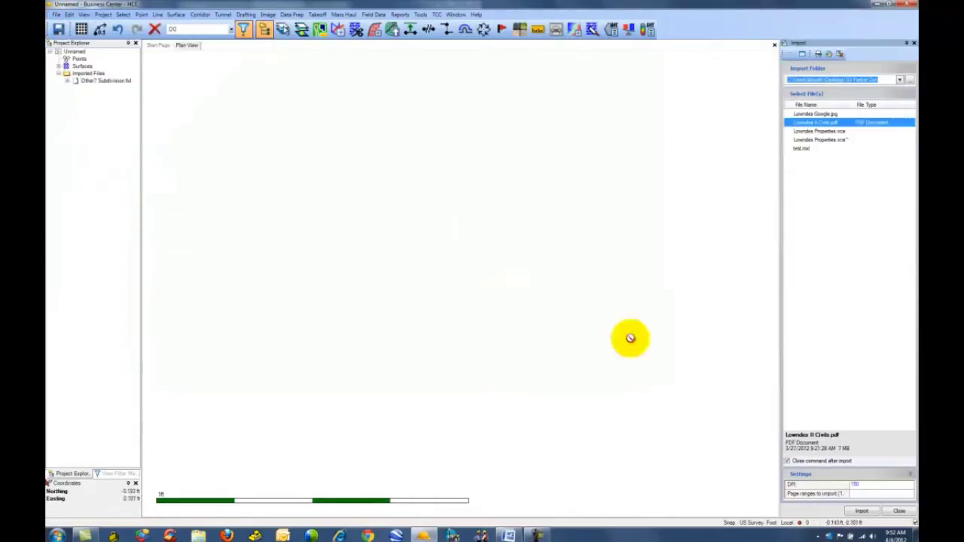
{"action": "left_click", "coordinate": [863, 496]}
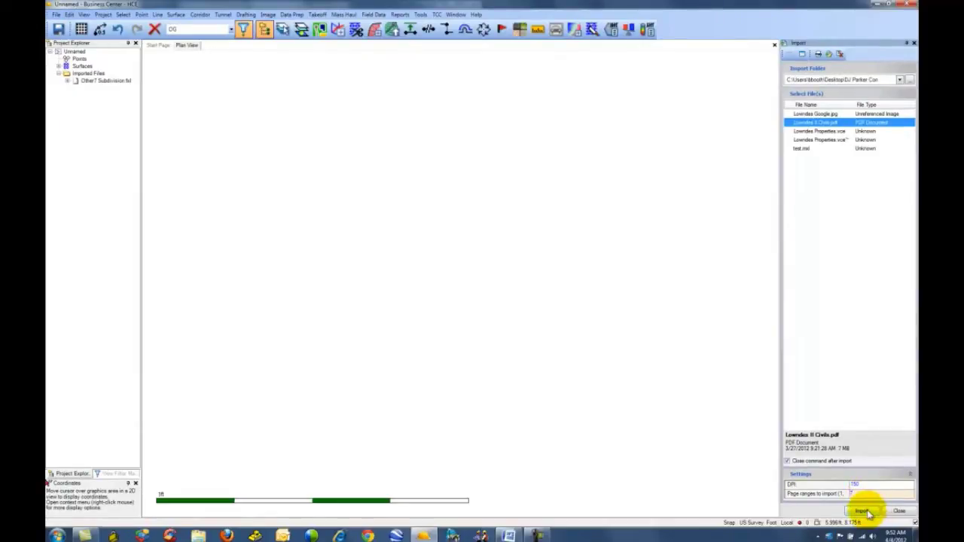
{"action": "left_click", "coordinate": [862, 511]}
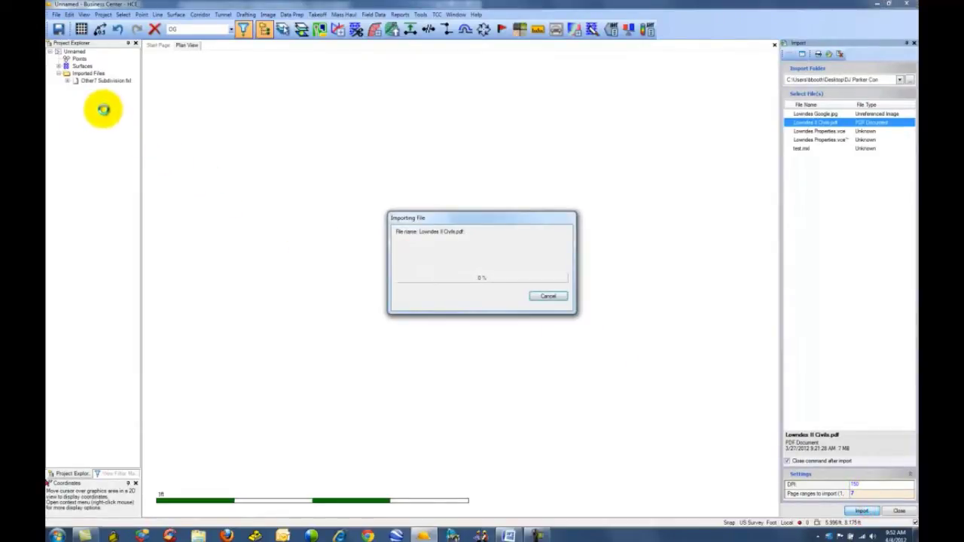
Step: Place the PDF as an image scaled from the 0' to 90' scale bar marks (90 ft)
{"action": "left_click", "coordinate": [94, 88]}
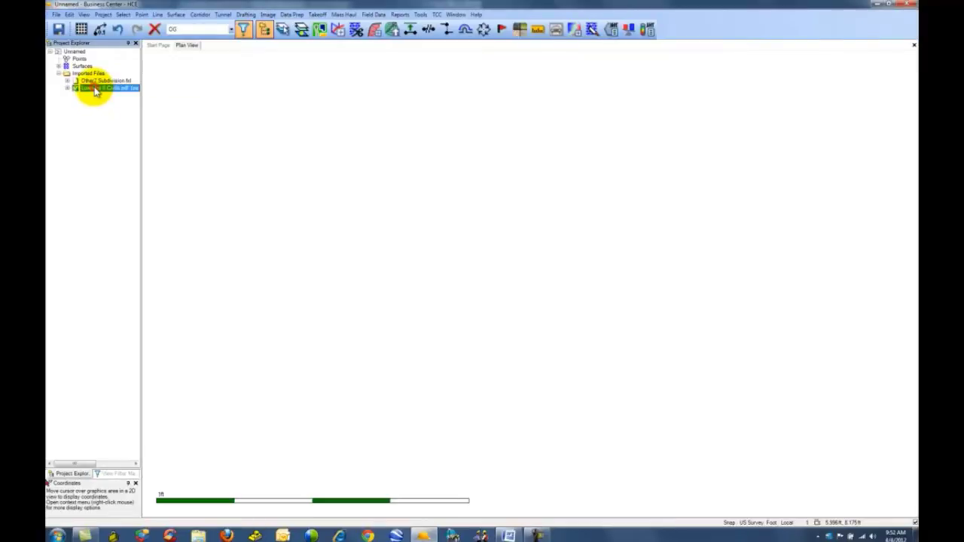
{"action": "right_click", "coordinate": [94, 89]}
{"action": "left_click", "coordinate": [121, 166]}
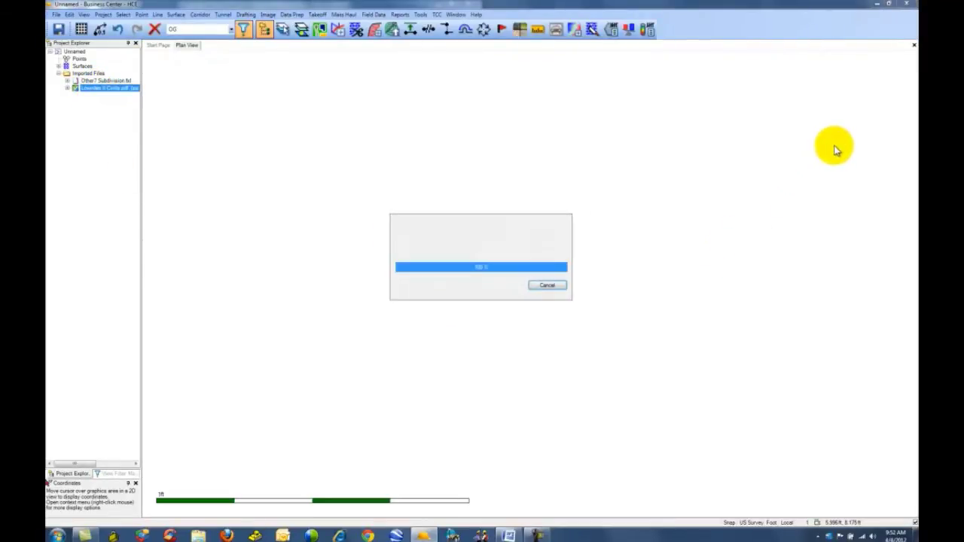
{"action": "scroll", "coordinate": [692, 226], "scroll_direction": "up", "scroll_amount": 5}
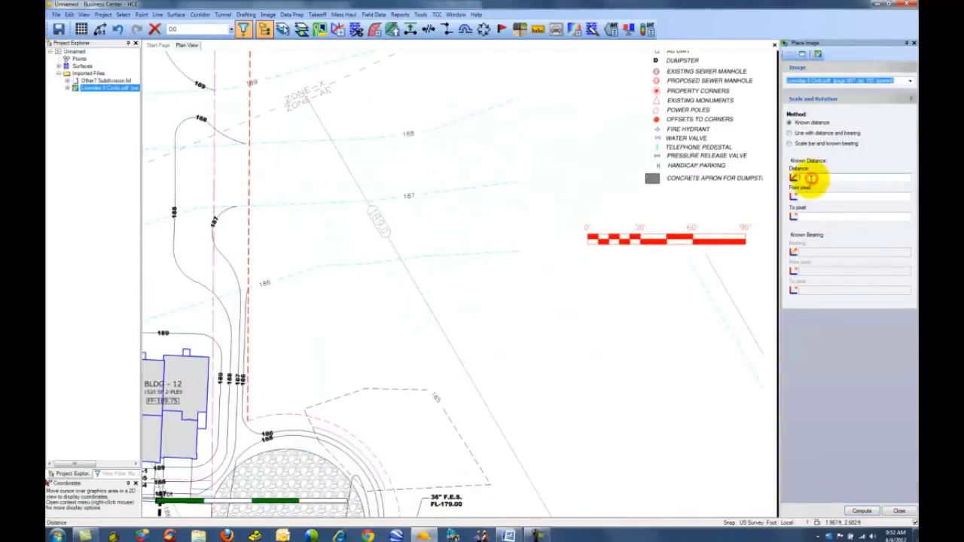
{"action": "key", "text": "Tab"}
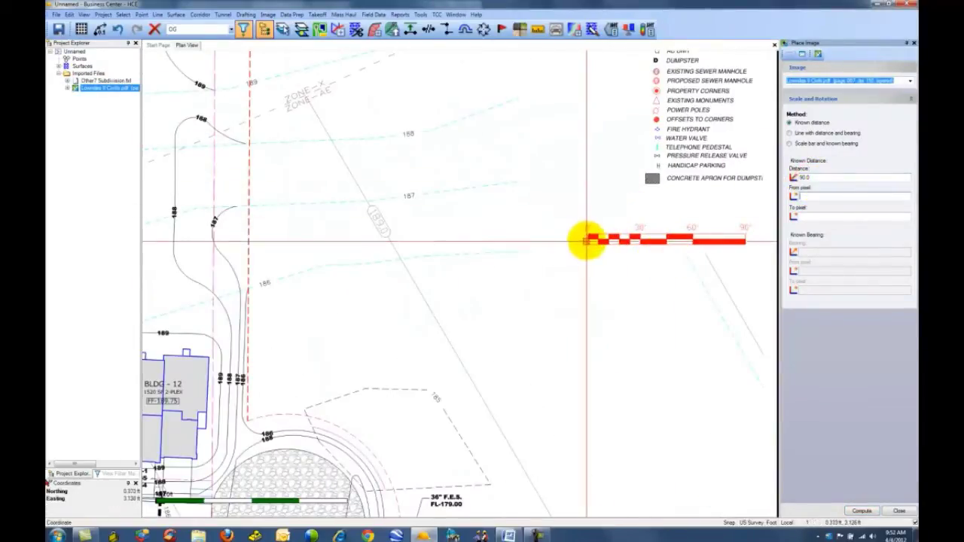
{"action": "left_click", "coordinate": [586, 235]}
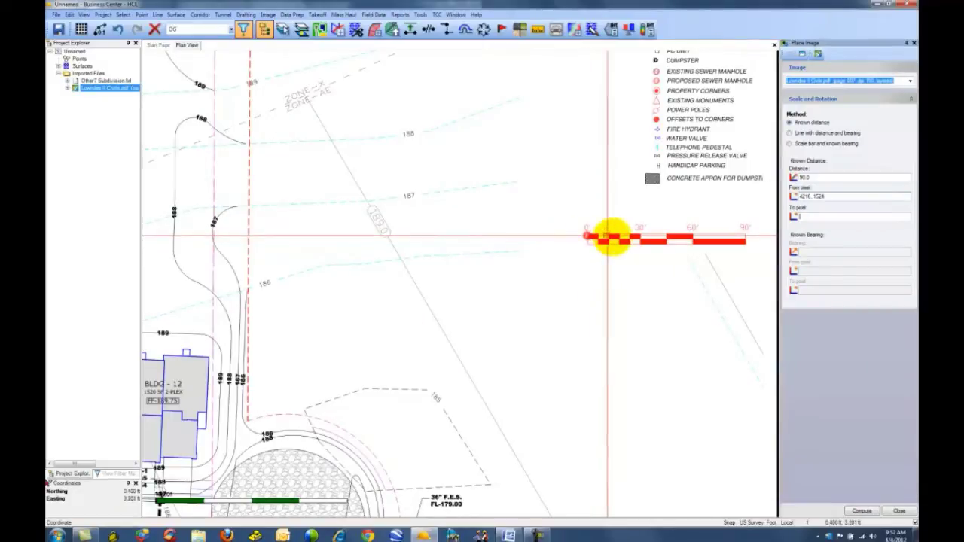
{"action": "left_click", "coordinate": [745, 236]}
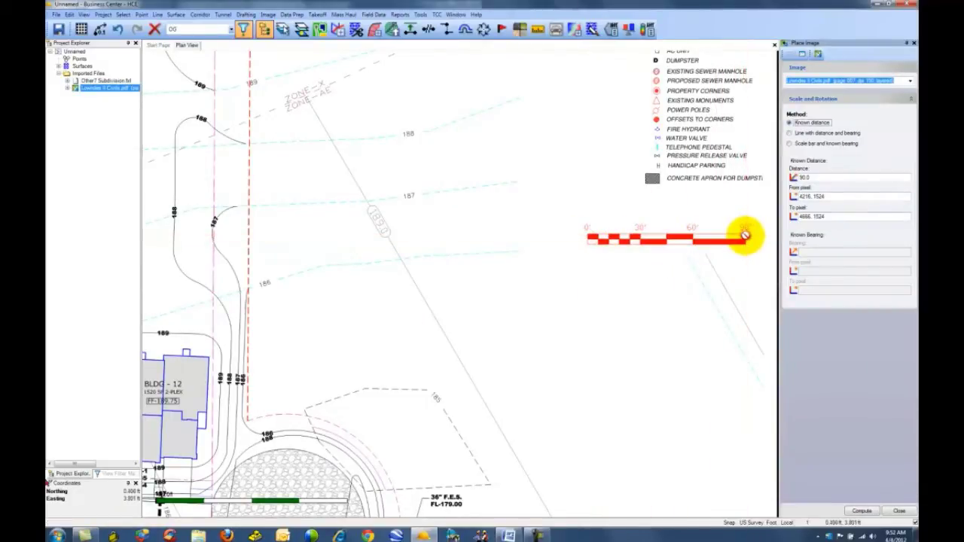
{"action": "left_click", "coordinate": [858, 511]}
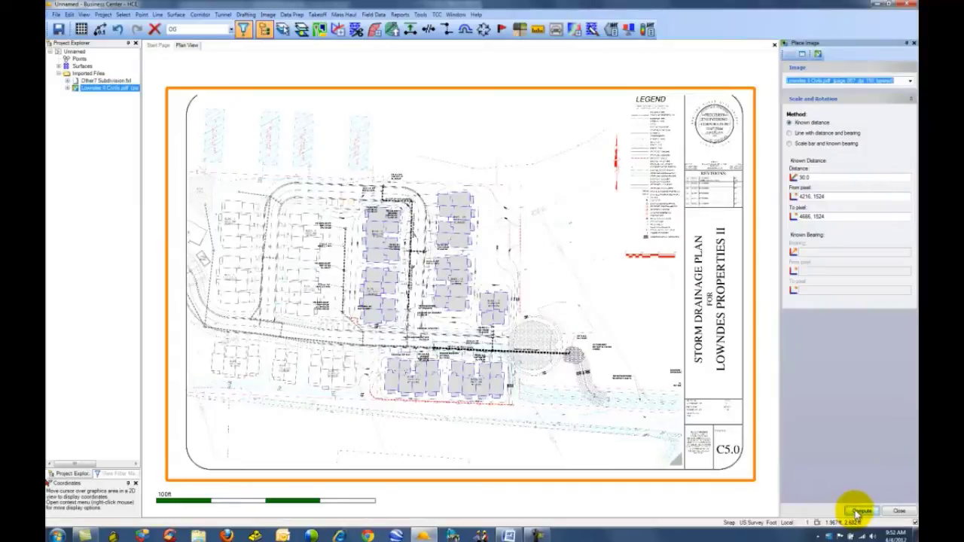
Step: Extract the Lowndes II Civils sheet's vector linework into layers by style
{"action": "left_click", "coordinate": [817, 54]}
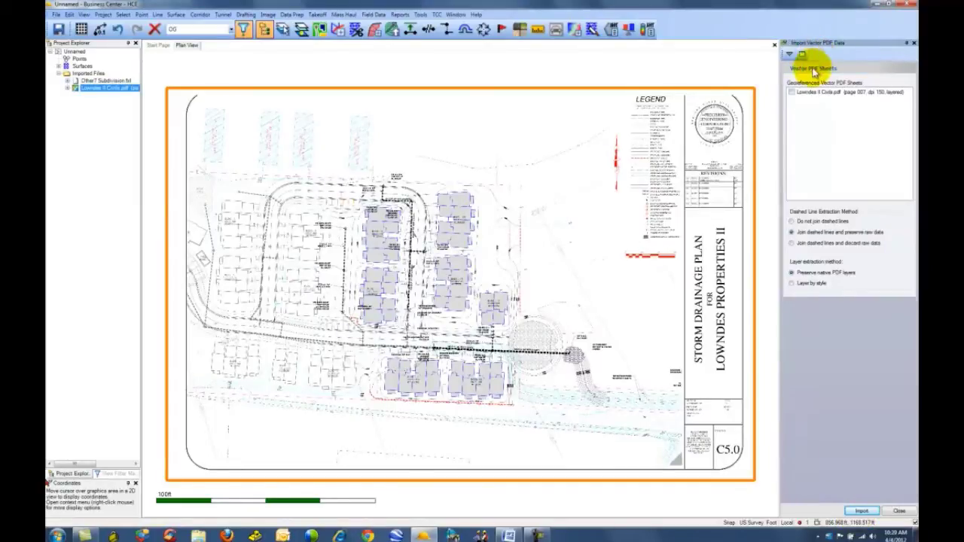
{"action": "left_click", "coordinate": [790, 92]}
{"action": "left_click", "coordinate": [791, 284]}
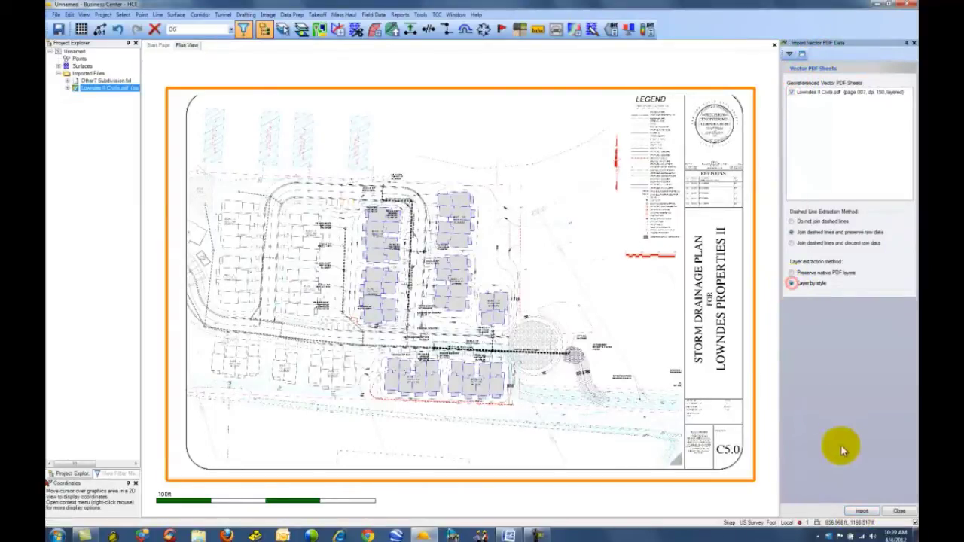
{"action": "left_click", "coordinate": [858, 511]}
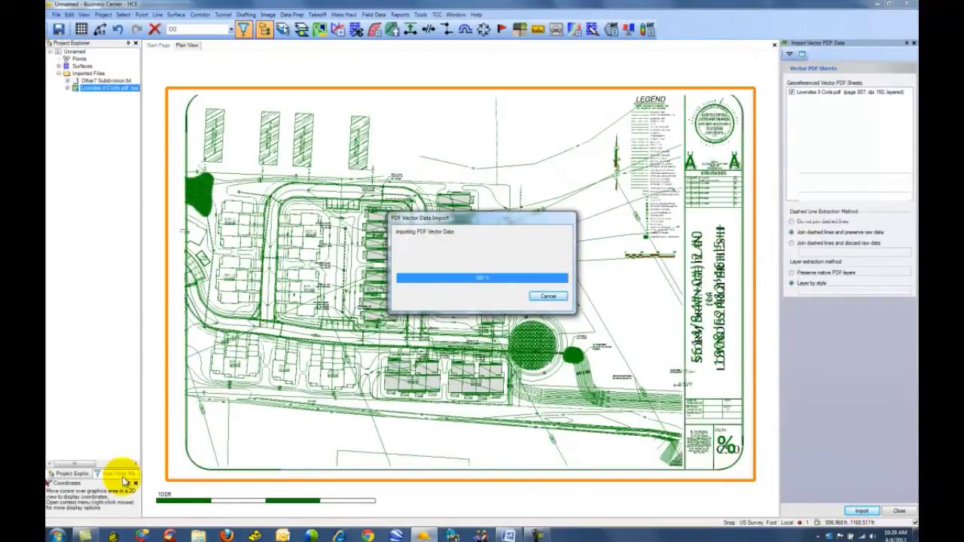
Step: Isolate each PDF layer in turn, from PDF - Joined Dashed down to the orange text layer
{"action": "left_click", "coordinate": [121, 475]}
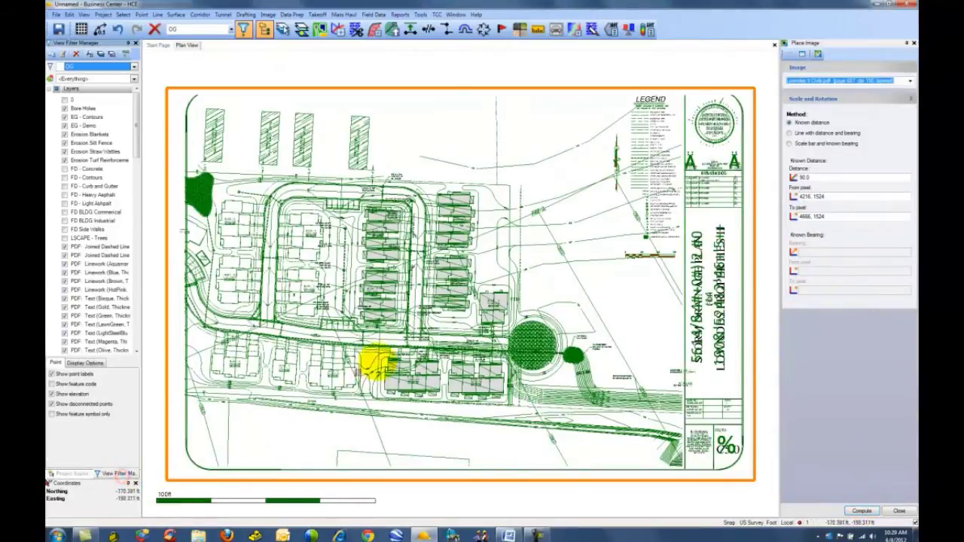
{"action": "scroll", "coordinate": [399, 351], "scroll_direction": "up", "scroll_amount": 5}
{"action": "scroll", "coordinate": [542, 400], "scroll_direction": "up", "scroll_amount": 5}
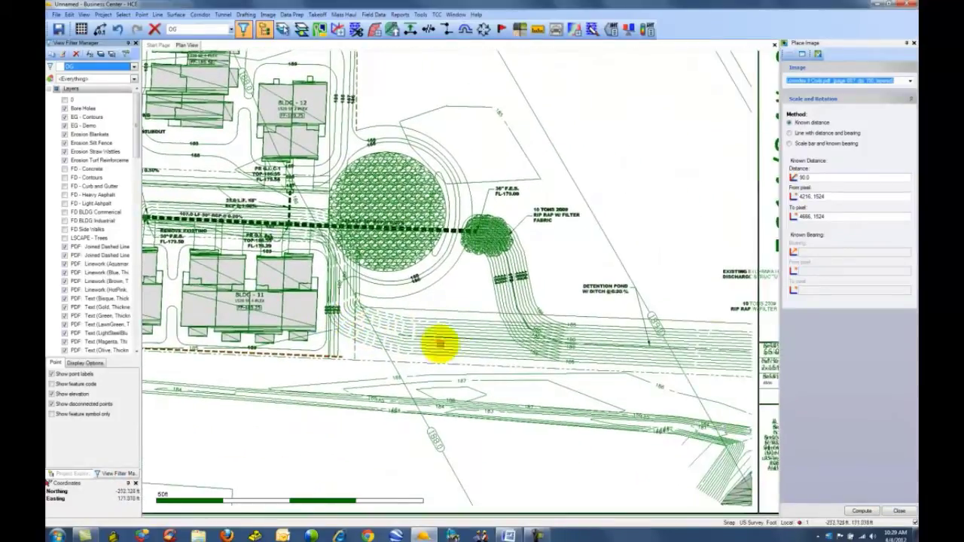
{"action": "scroll", "coordinate": [448, 337], "scroll_direction": "down", "scroll_amount": 5}
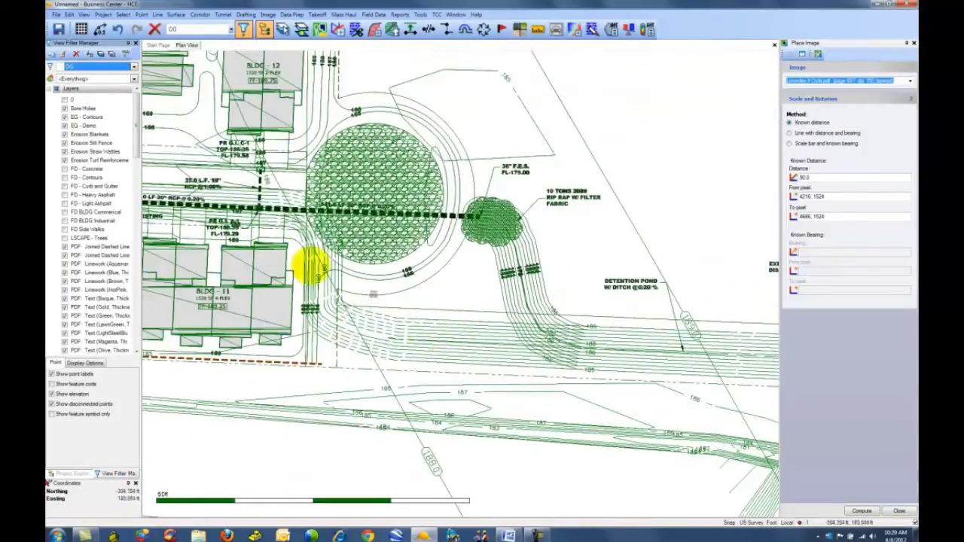
{"action": "left_click", "coordinate": [90, 55]}
{"action": "left_click", "coordinate": [98, 55]}
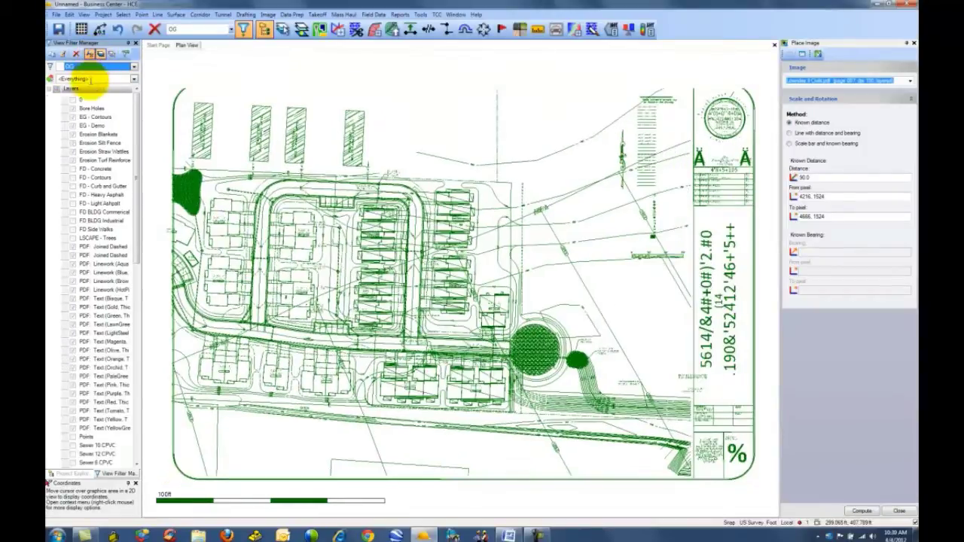
{"action": "left_click", "coordinate": [65, 248]}
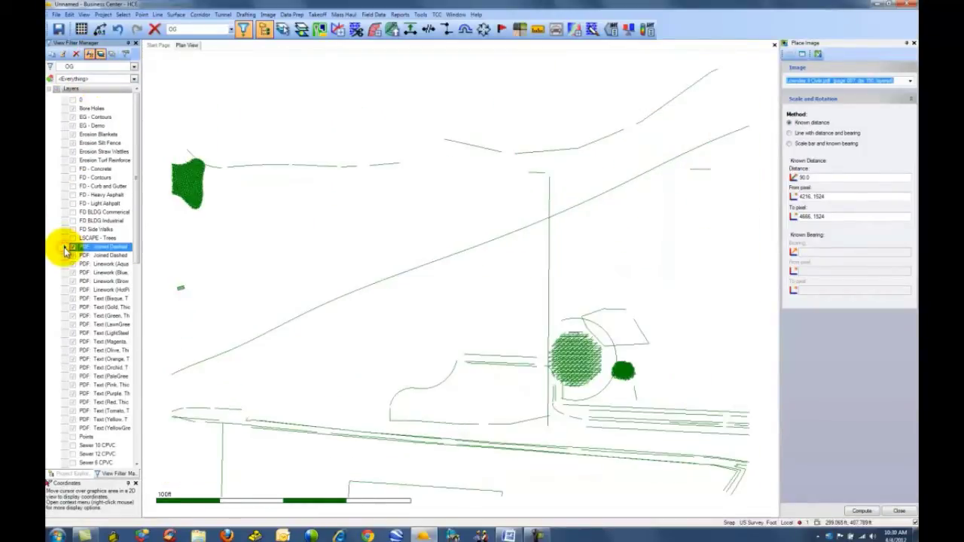
{"action": "key", "text": "Down"}
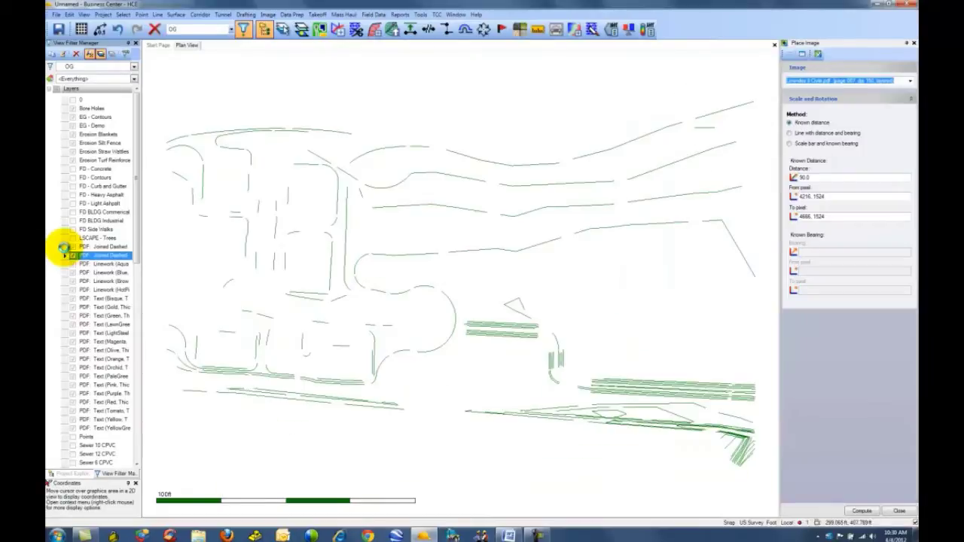
{"action": "key", "text": "Down"}
{"action": "key", "text": "Down"}
{"action": "key", "text": "Down"}
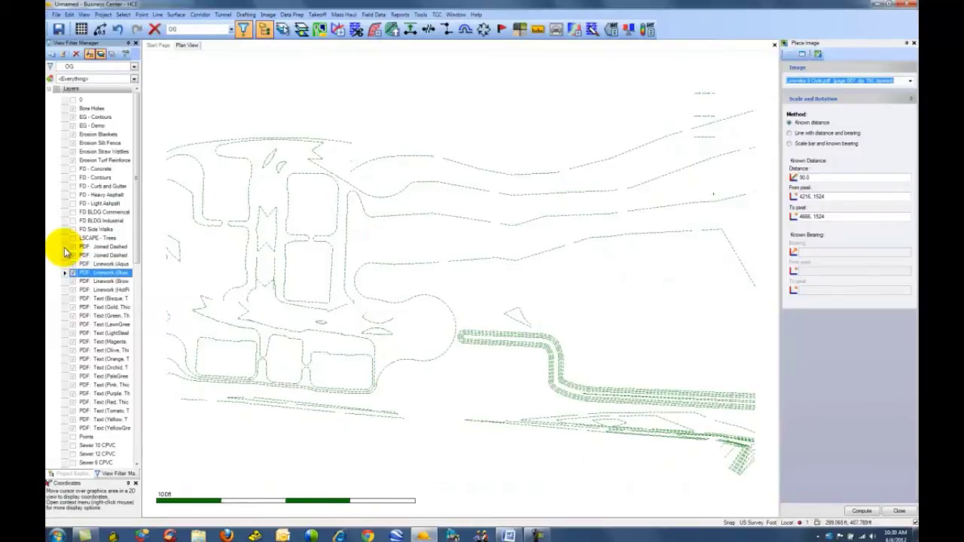
{"action": "key", "text": "Down"}
{"action": "key", "text": "Down"}
{"action": "key", "text": "Down"}
{"action": "key", "text": "Down"}
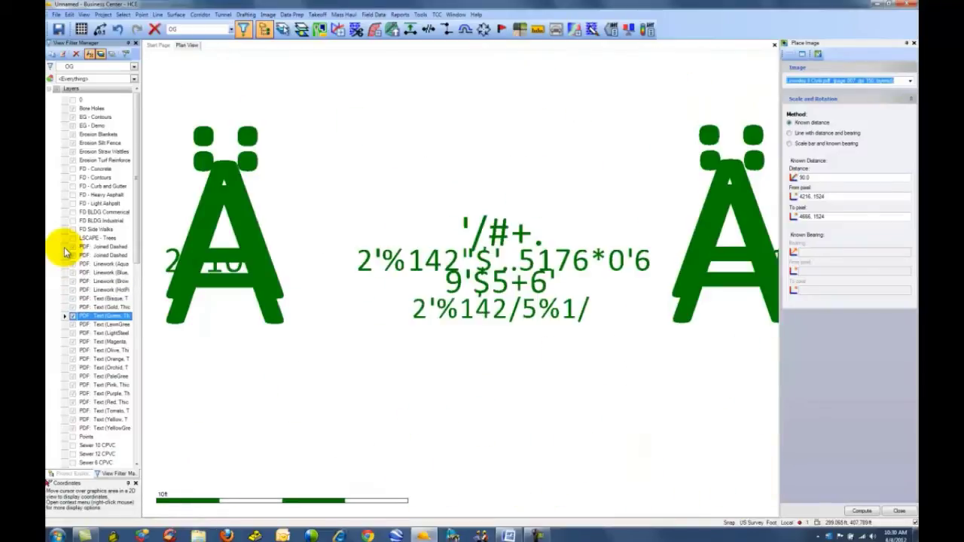
{"action": "key", "text": "Down"}
{"action": "key", "text": "Down"}
{"action": "key", "text": "Down"}
{"action": "key", "text": "Down"}
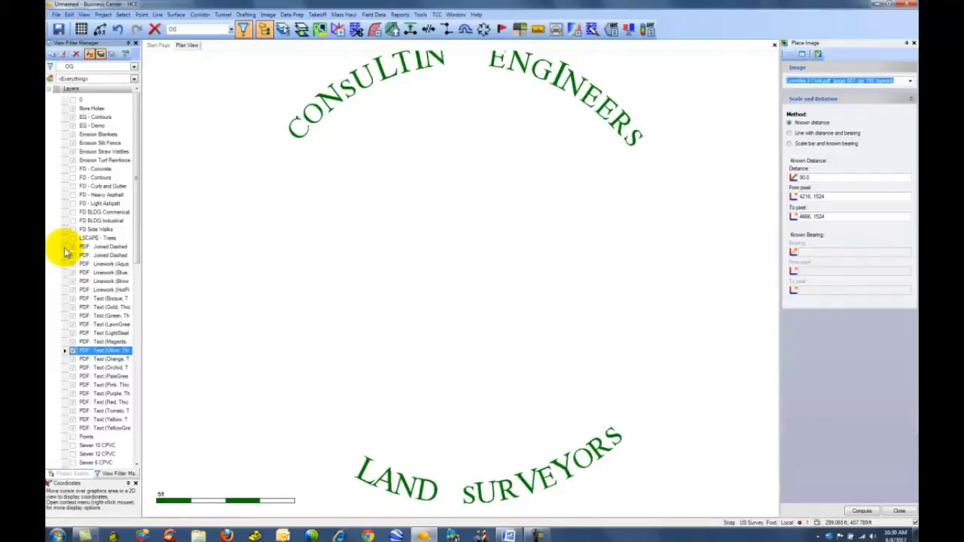
{"action": "key", "text": "Down"}
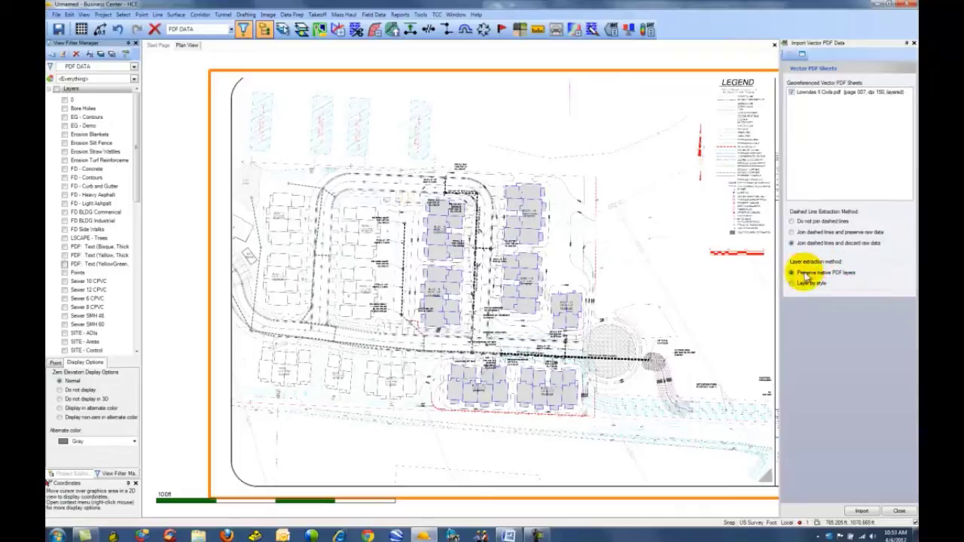
Step: Re-extract the sheet's vectors into native PDF layers such as PDF: PR-STORM
{"action": "left_click", "coordinate": [863, 511]}
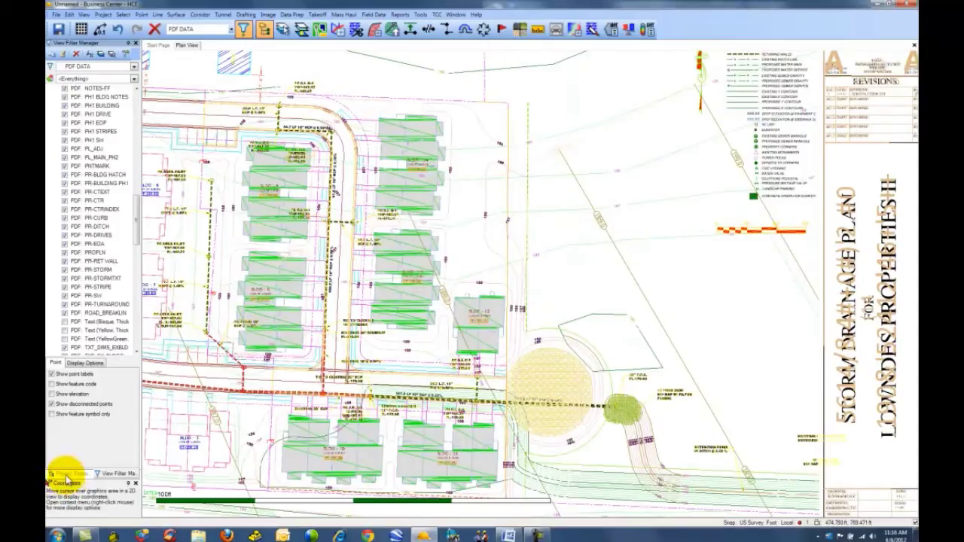
Step: Set the imported PDF image's filter to Dimmed, then zoom to the area around BLDG - 12
{"action": "left_click", "coordinate": [68, 473]}
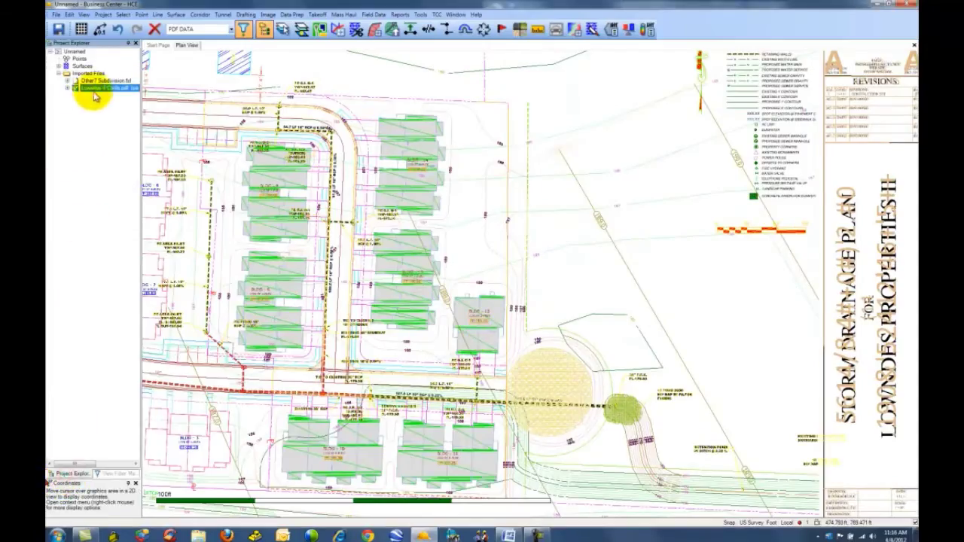
{"action": "double_click", "coordinate": [93, 90]}
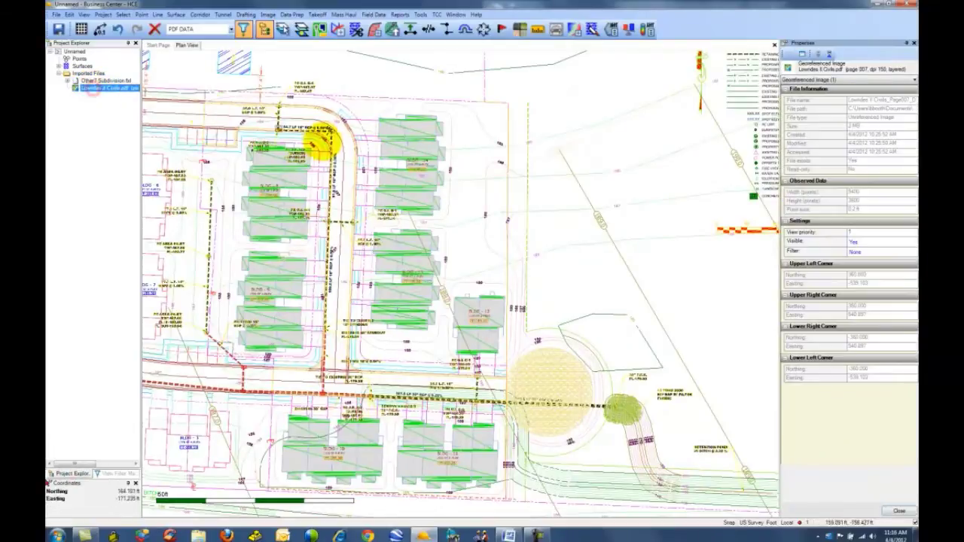
{"action": "left_click", "coordinate": [866, 251]}
{"action": "left_click", "coordinate": [859, 283]}
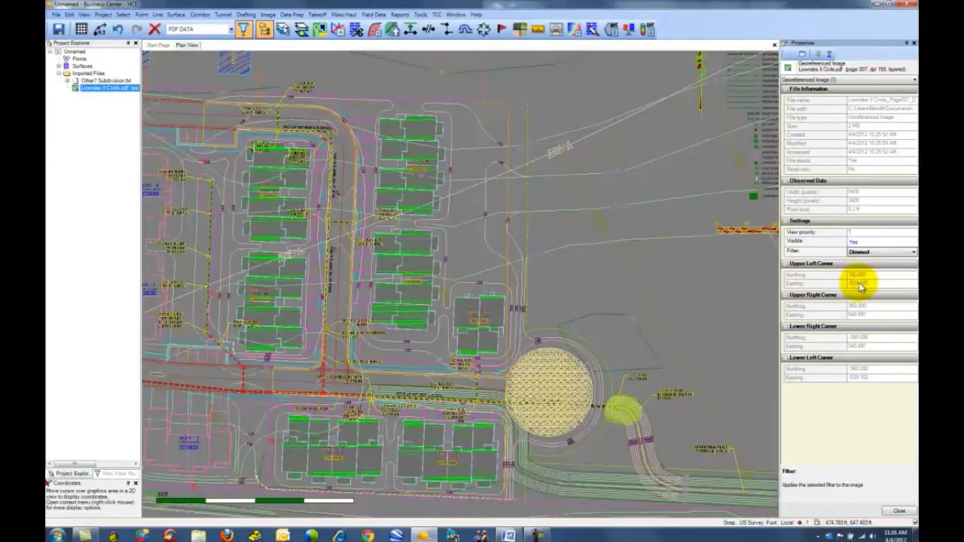
{"action": "left_click", "coordinate": [894, 510]}
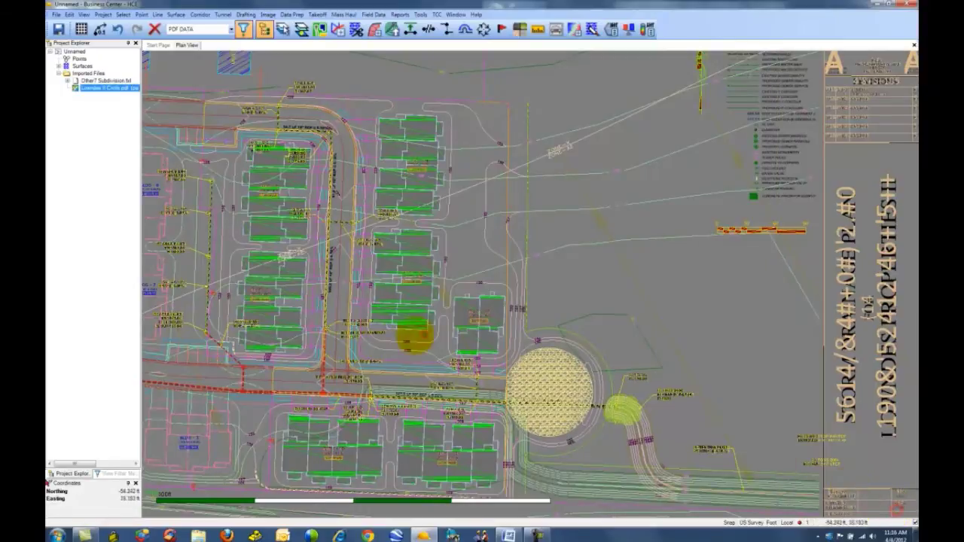
{"action": "scroll", "coordinate": [414, 354], "scroll_direction": "up", "scroll_amount": 3}
{"action": "scroll", "coordinate": [407, 369], "scroll_direction": "up", "scroll_amount": 1}
{"action": "middle_click_drag", "start_coordinate": [398, 387], "coordinate": [428, 275]}
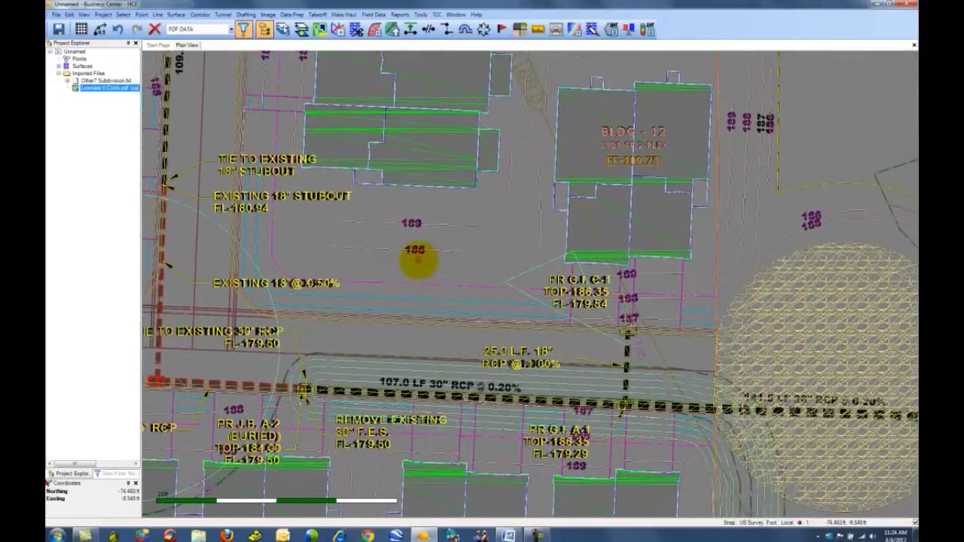
Step: Move the 15 PDF pavement edge lines onto the FD - Light Asphalt layer
{"action": "left_click", "coordinate": [302, 29]}
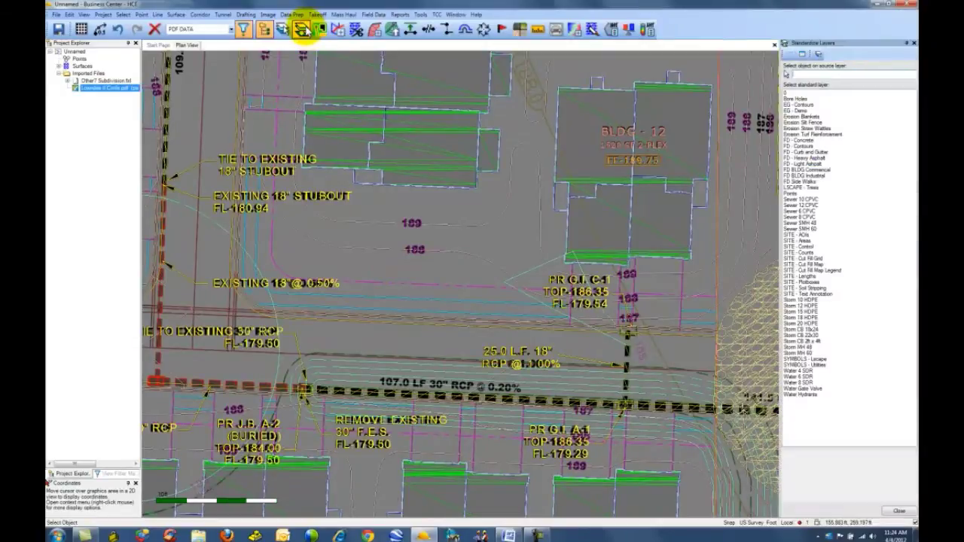
{"action": "mouse_move", "coordinate": [327, 279]}
{"action": "middle_mouse_down"}
{"action": "mouse_move", "coordinate": [525, 198]}
{"action": "mouse_move", "coordinate": [485, 218]}
{"action": "middle_mouse_up"}
{"action": "scroll", "coordinate": [486, 219], "scroll_direction": "up", "scroll_amount": 3}
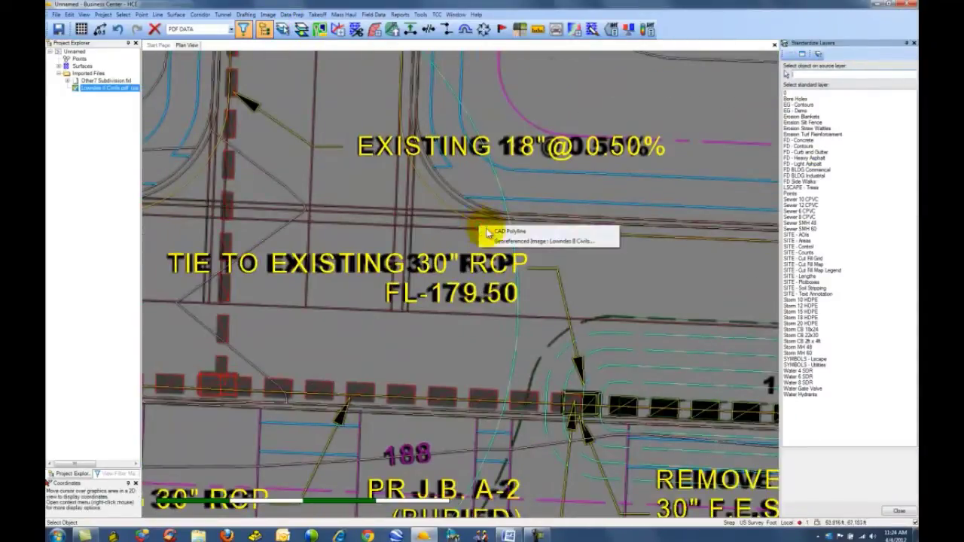
{"action": "left_click", "coordinate": [489, 227]}
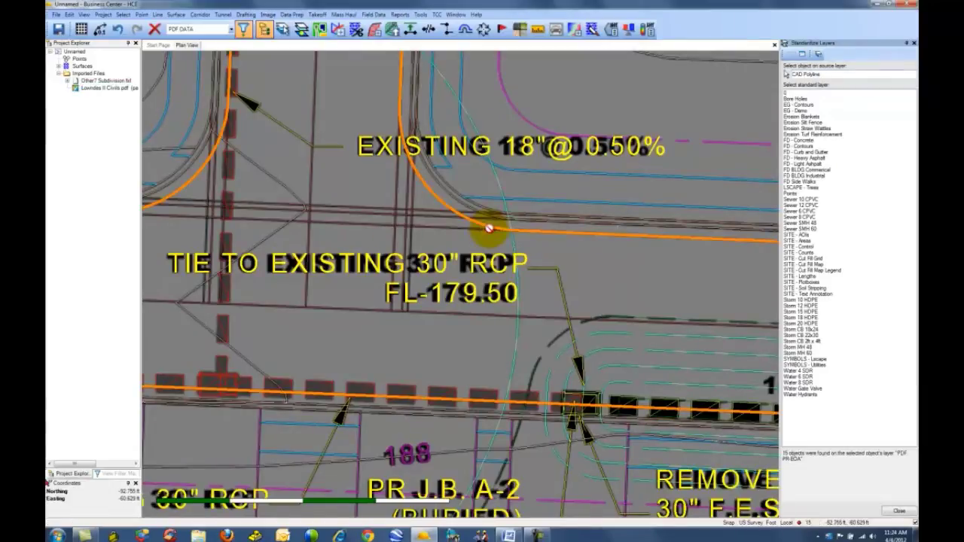
{"action": "double_click", "coordinate": [800, 164]}
Step: Move the 191 proposed contour lines onto the FD - Contours layer
{"action": "scroll", "coordinate": [655, 206], "scroll_direction": "down", "scroll_amount": 5}
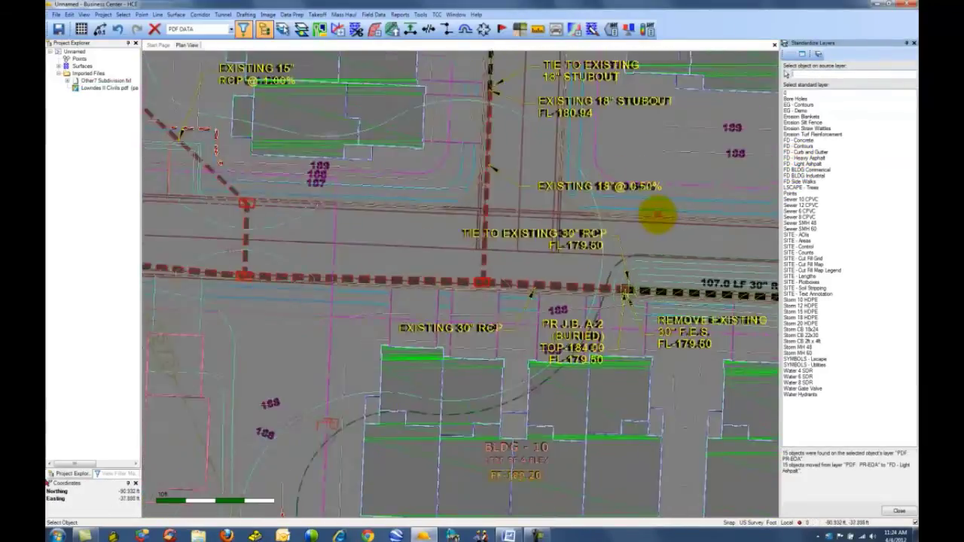
{"action": "middle_click_drag", "start_coordinate": [698, 200], "coordinate": [534, 243]}
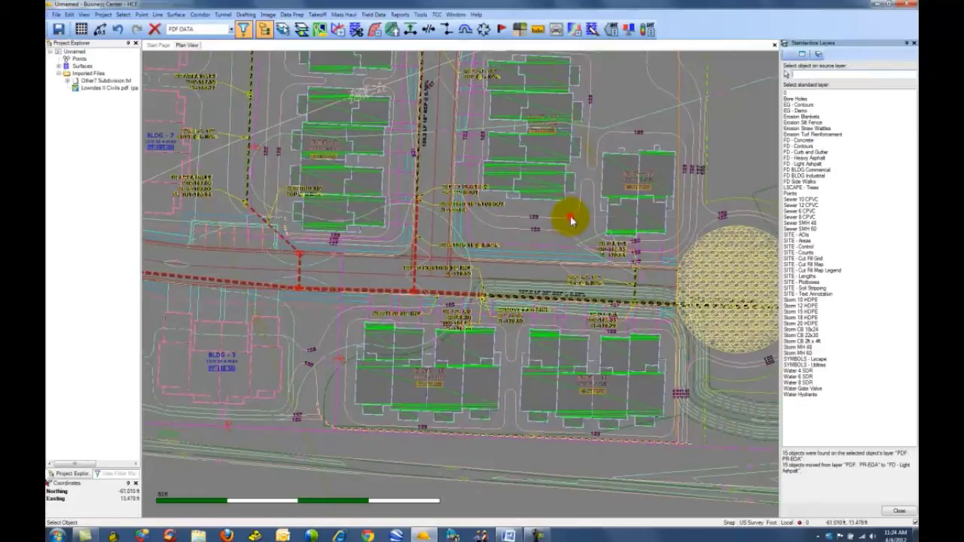
{"action": "left_click", "coordinate": [572, 223]}
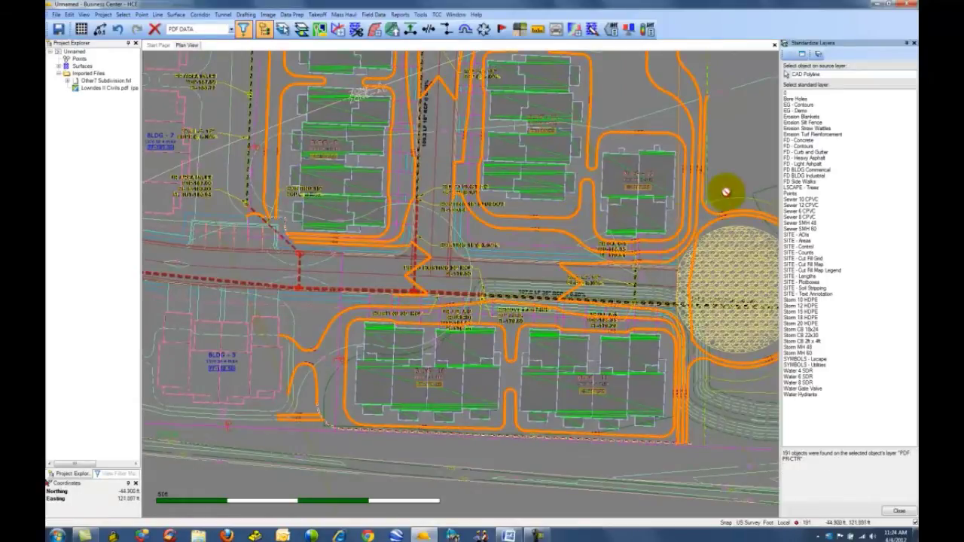
{"action": "double_click", "coordinate": [798, 146]}
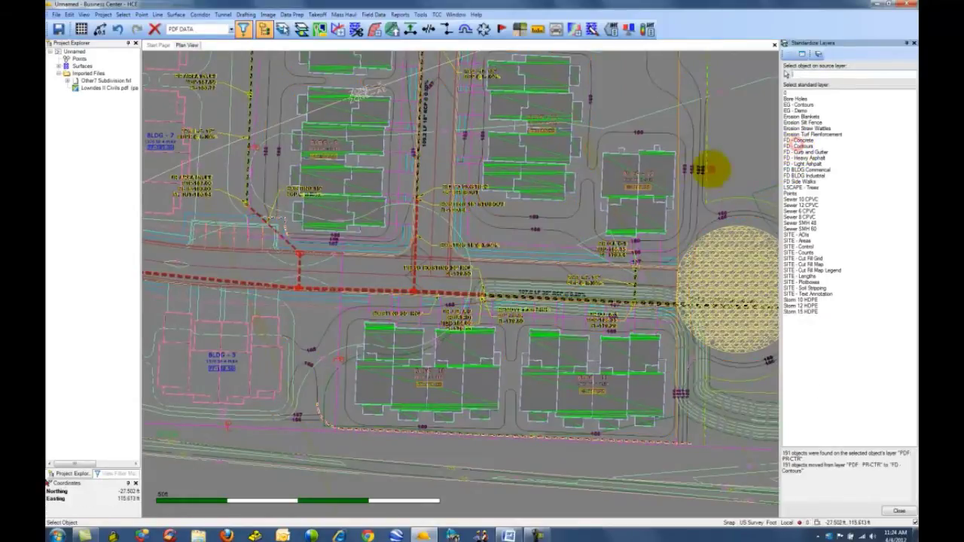
{"action": "left_click", "coordinate": [786, 74]}
Step: Move the 727 existing contour lines onto the EG - Contours layer
{"action": "scroll", "coordinate": [537, 223], "scroll_direction": "down", "scroll_amount": 3}
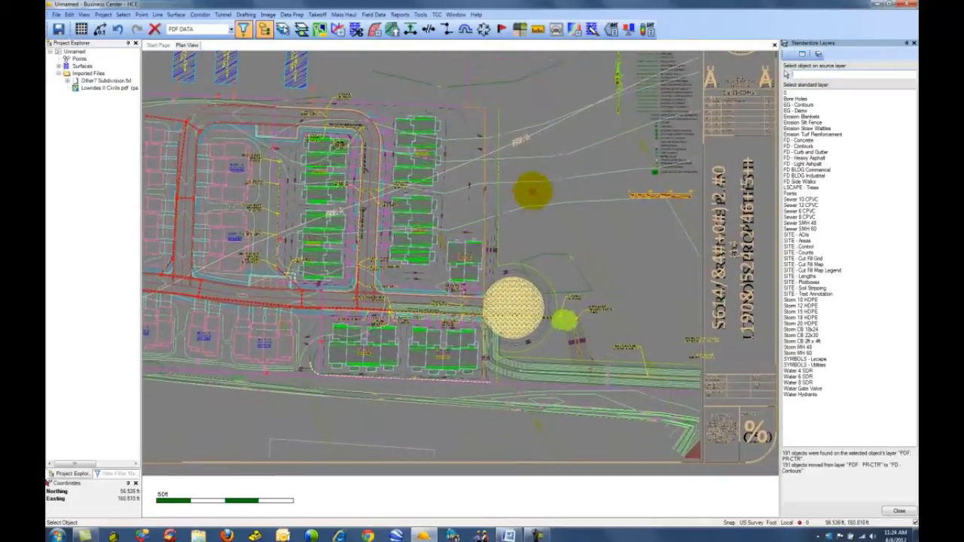
{"action": "left_click", "coordinate": [535, 179]}
{"action": "left_click", "coordinate": [538, 185]}
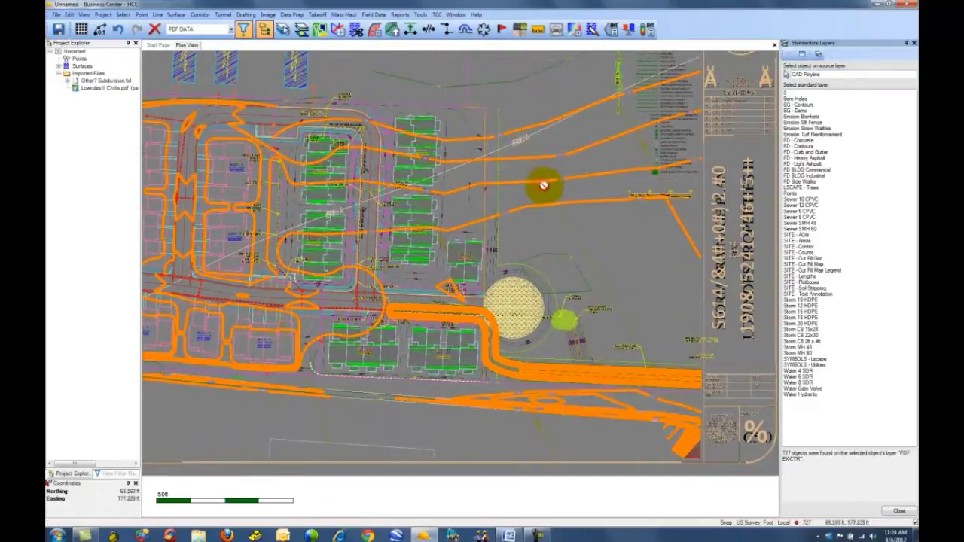
{"action": "left_click", "coordinate": [792, 104]}
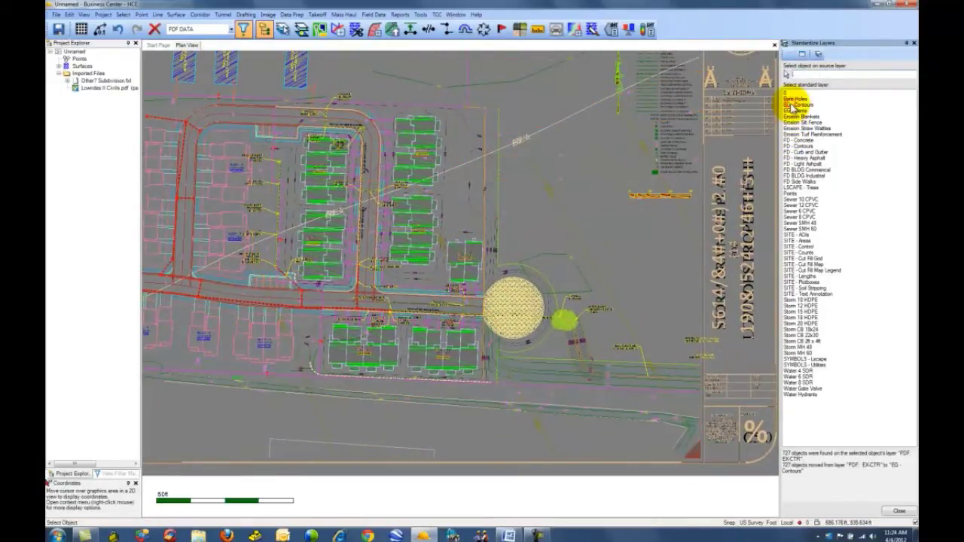
{"action": "middle_click_drag", "start_coordinate": [354, 279], "coordinate": [501, 275]}
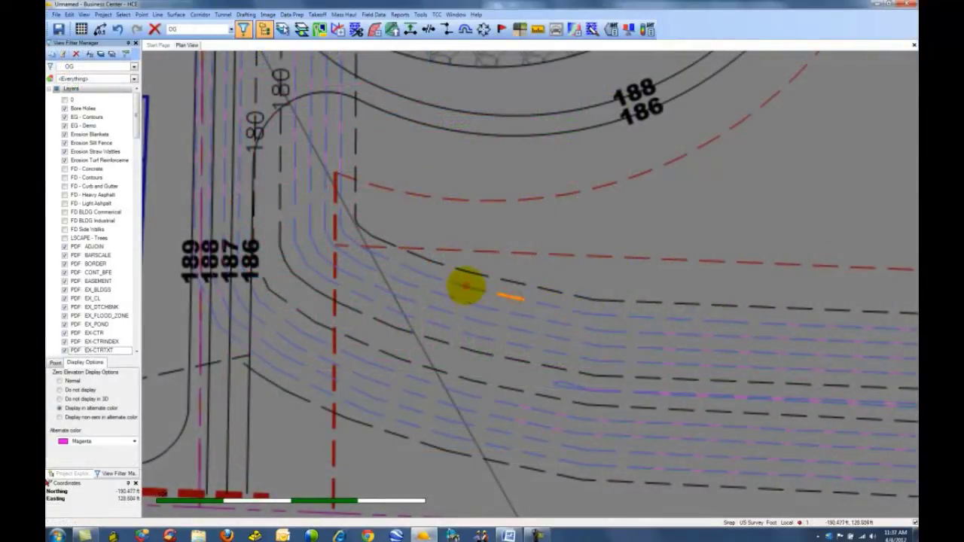
Step: Run Project Cleanup on the entire project with default options, joining 1087 lines and removing 50 layers
{"action": "left_click", "coordinate": [294, 15]}
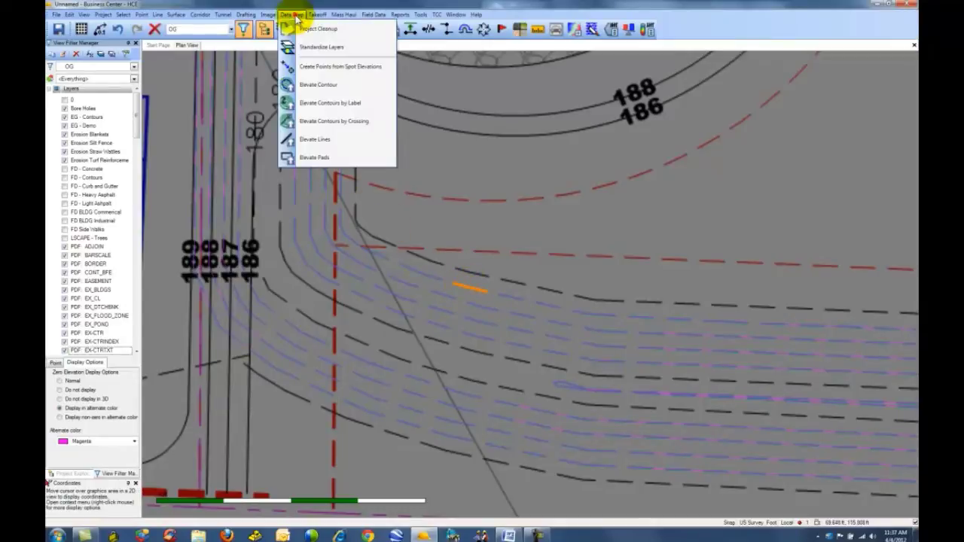
{"action": "left_click", "coordinate": [296, 29]}
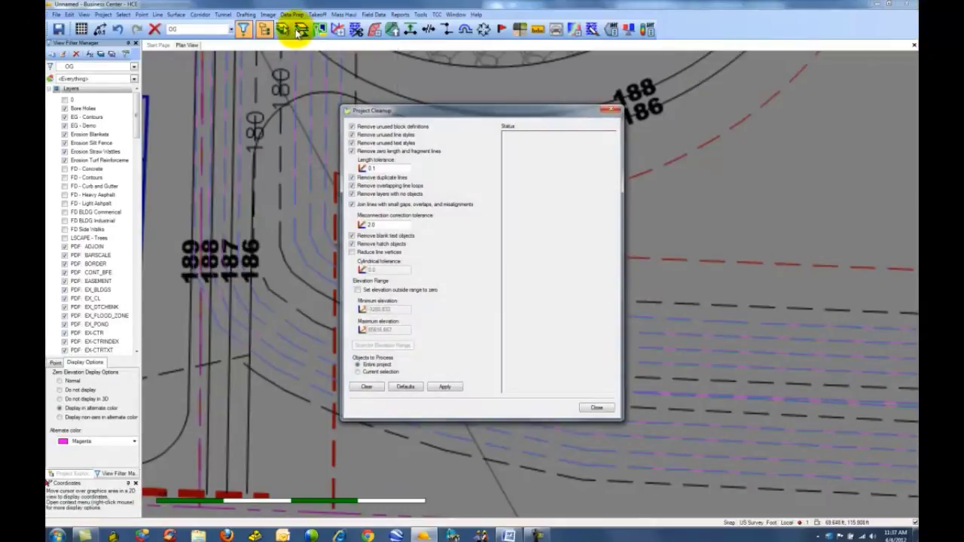
{"action": "left_click", "coordinate": [443, 386]}
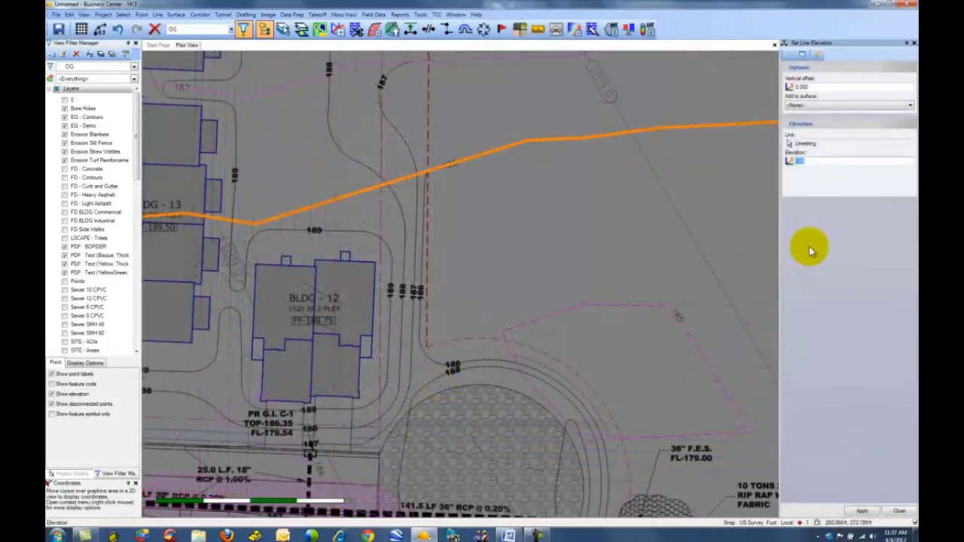
Step: Set the contours near BLDG - 12 and the detention pond to 186, 185 and 184 ft
{"action": "key", "text": "Return"}
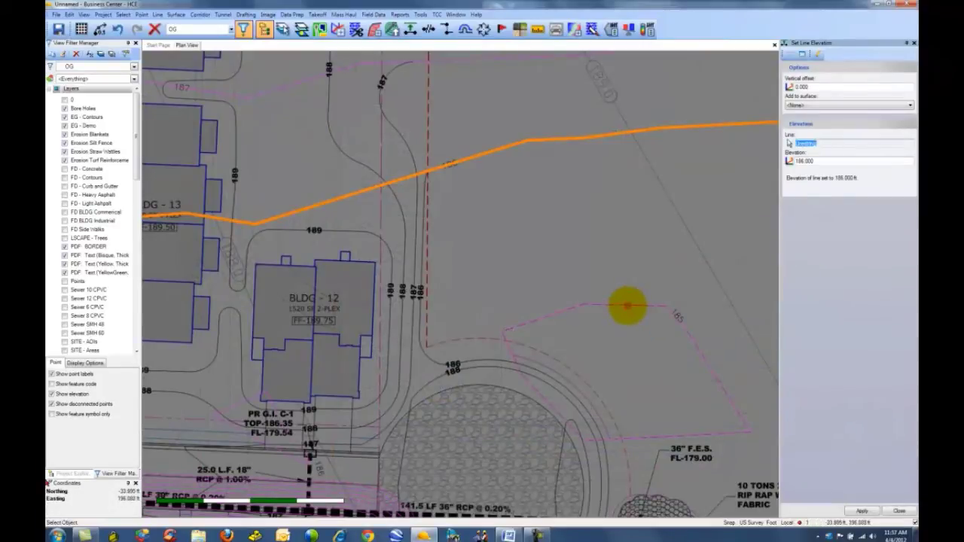
{"action": "left_click", "coordinate": [628, 306]}
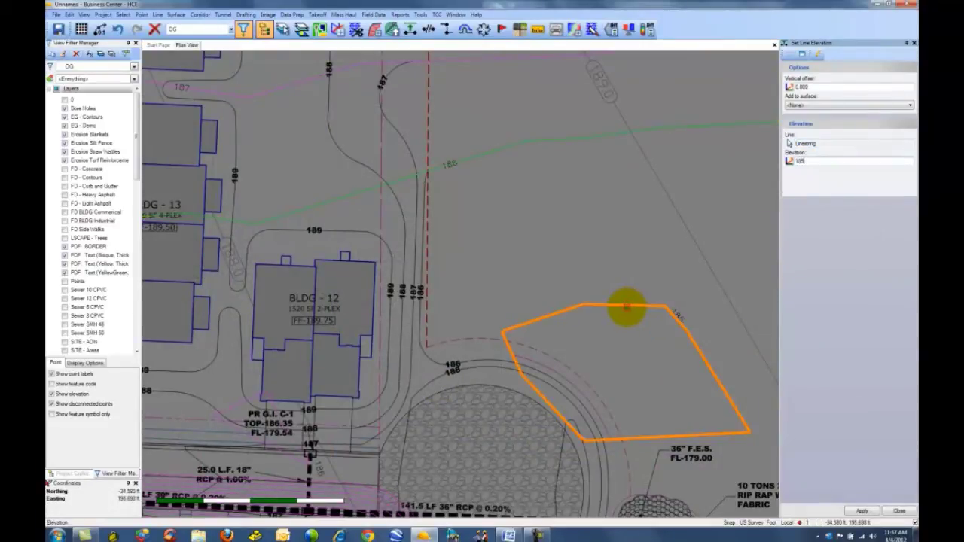
{"action": "middle_click_drag", "start_coordinate": [656, 394], "coordinate": [524, 36]}
{"action": "middle_click_drag", "start_coordinate": [674, 238], "coordinate": [490, 247]}
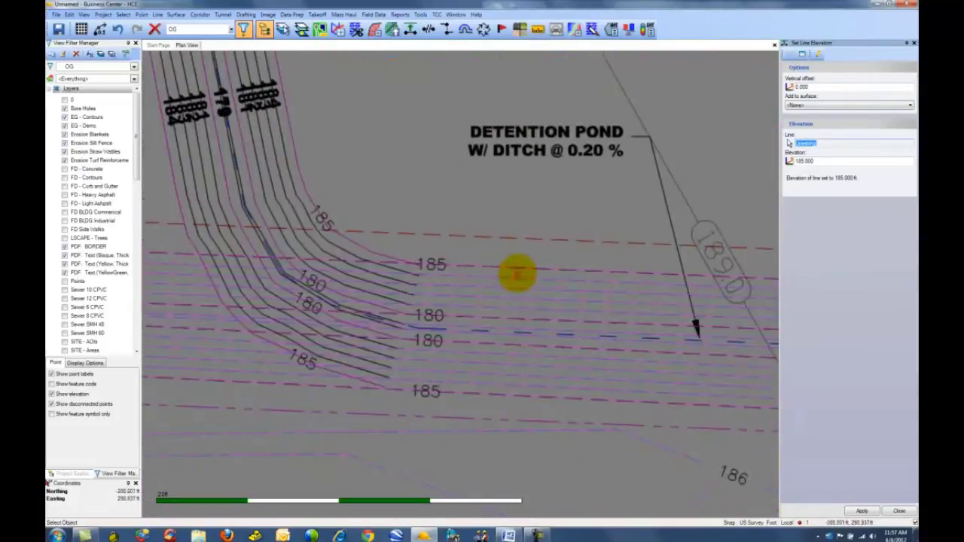
{"action": "left_click", "coordinate": [514, 266]}
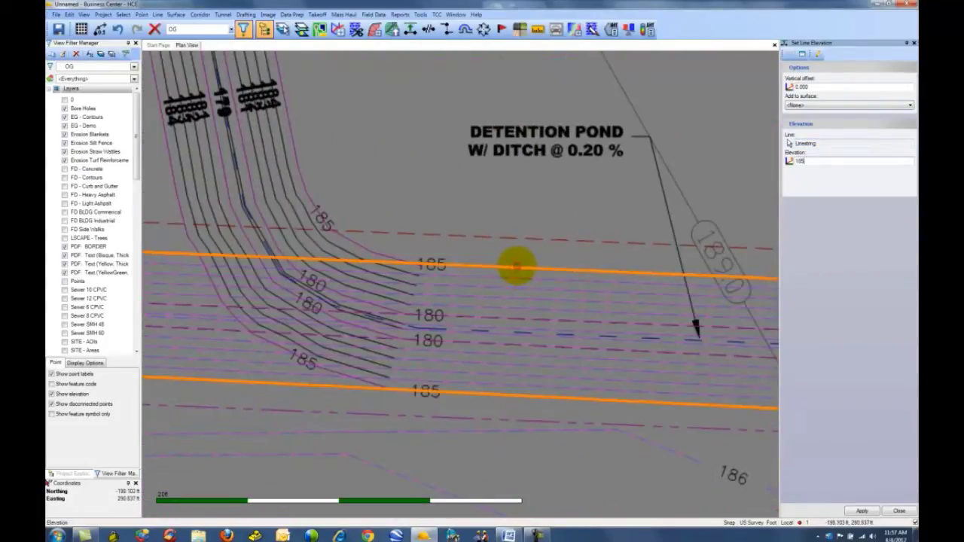
{"action": "left_click", "coordinate": [515, 280]}
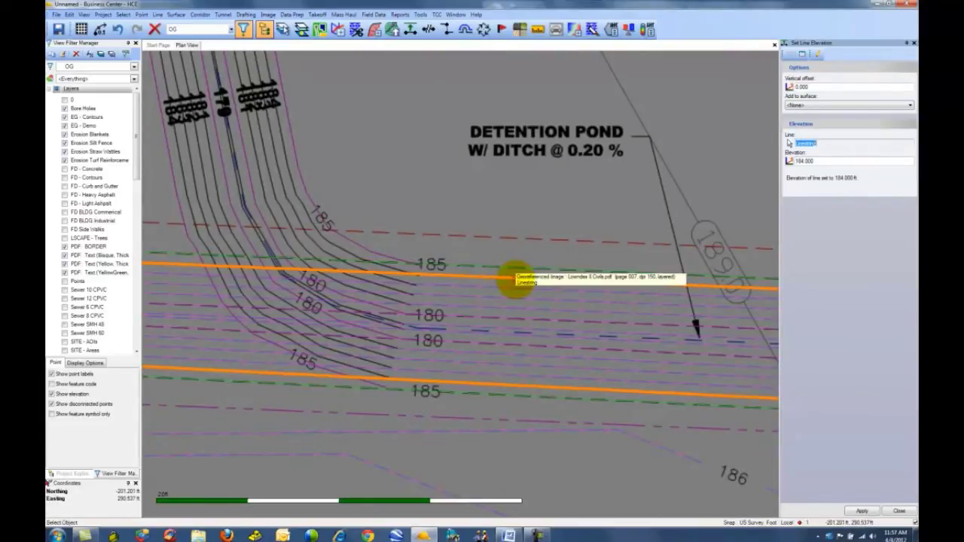
{"action": "key", "text": "Escape"}
{"action": "scroll", "coordinate": [517, 233], "scroll_direction": "down", "scroll_amount": 2}
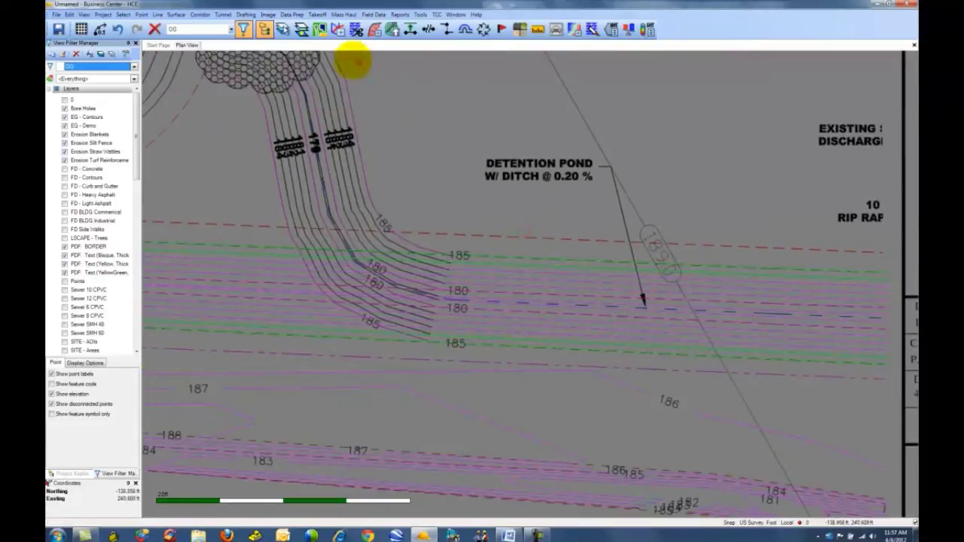
Step: Elevate the pond contours and the contours north of the buildings with crossing lines
{"action": "left_click", "coordinate": [392, 28]}
{"action": "scroll", "coordinate": [497, 260], "scroll_direction": "up", "scroll_amount": 2}
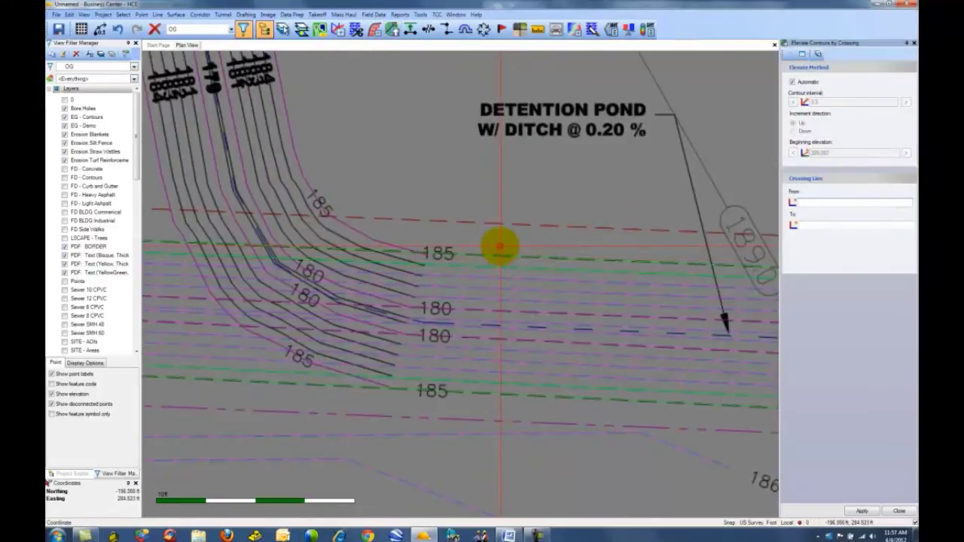
{"action": "left_click", "coordinate": [500, 246]}
{"action": "scroll", "coordinate": [496, 305], "scroll_direction": "up", "scroll_amount": 2}
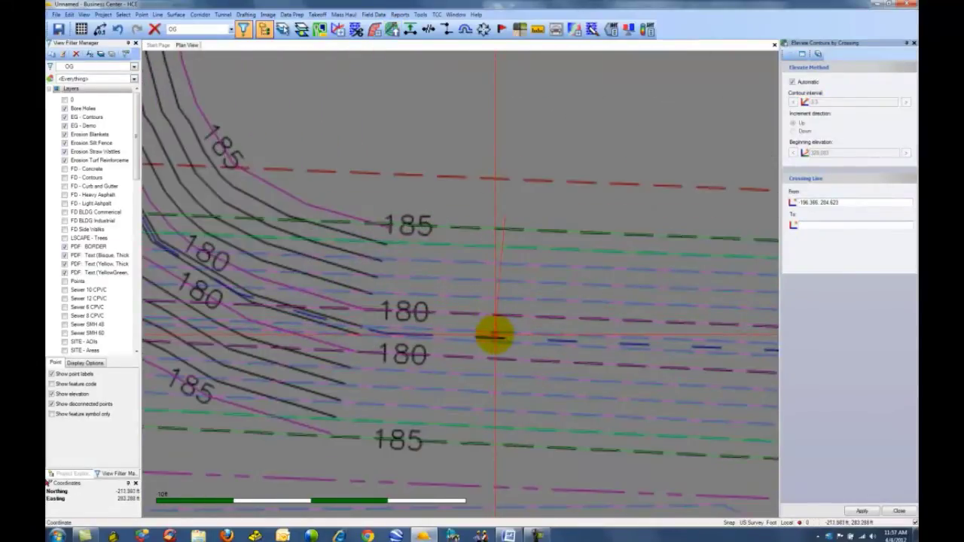
{"action": "scroll", "coordinate": [494, 333], "scroll_direction": "down", "scroll_amount": 5}
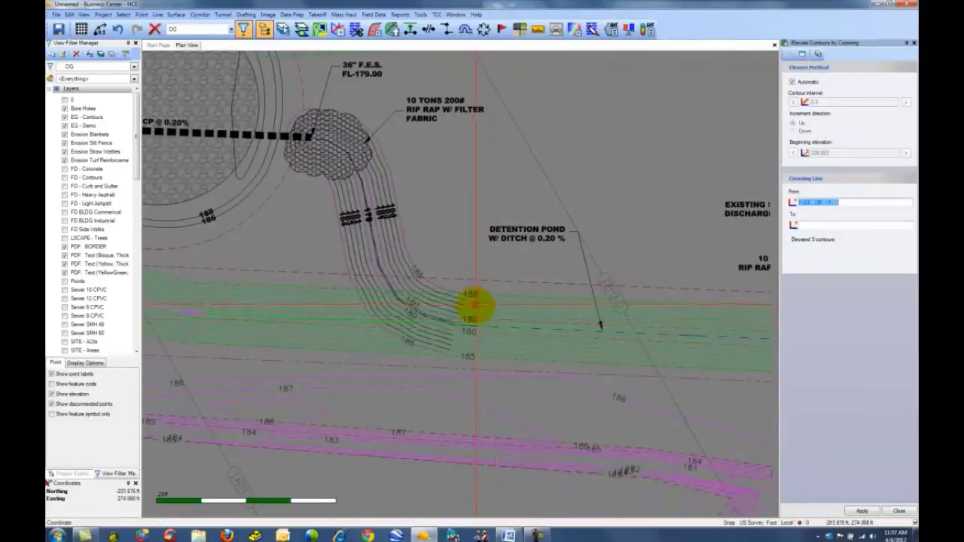
{"action": "middle_click_drag", "start_coordinate": [441, 132], "coordinate": [459, 389]}
{"action": "left_click", "coordinate": [434, 367]}
{"action": "scroll", "coordinate": [436, 344], "scroll_direction": "down", "scroll_amount": 1}
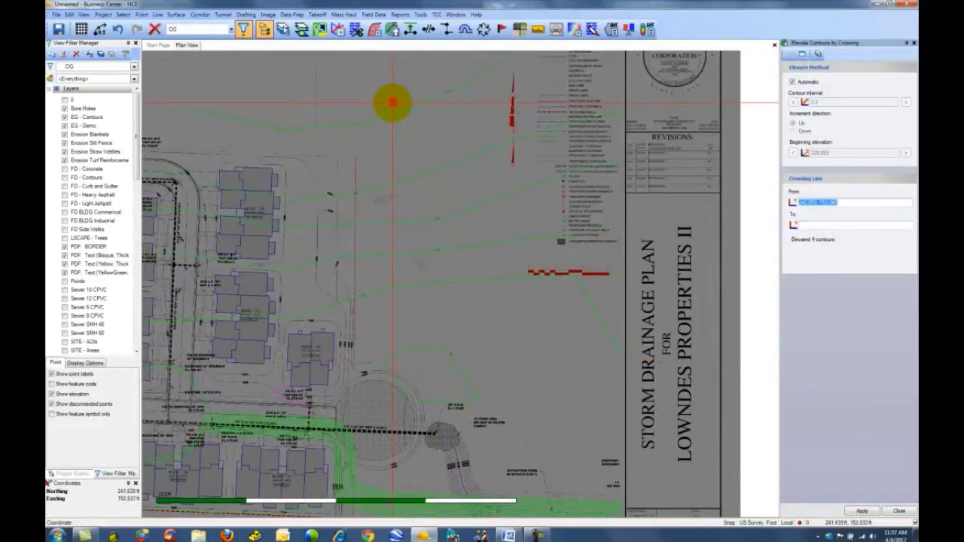
{"action": "scroll", "coordinate": [301, 236], "scroll_direction": "up", "scroll_amount": 2}
{"action": "scroll", "coordinate": [518, 303], "scroll_direction": "up", "scroll_amount": 2}
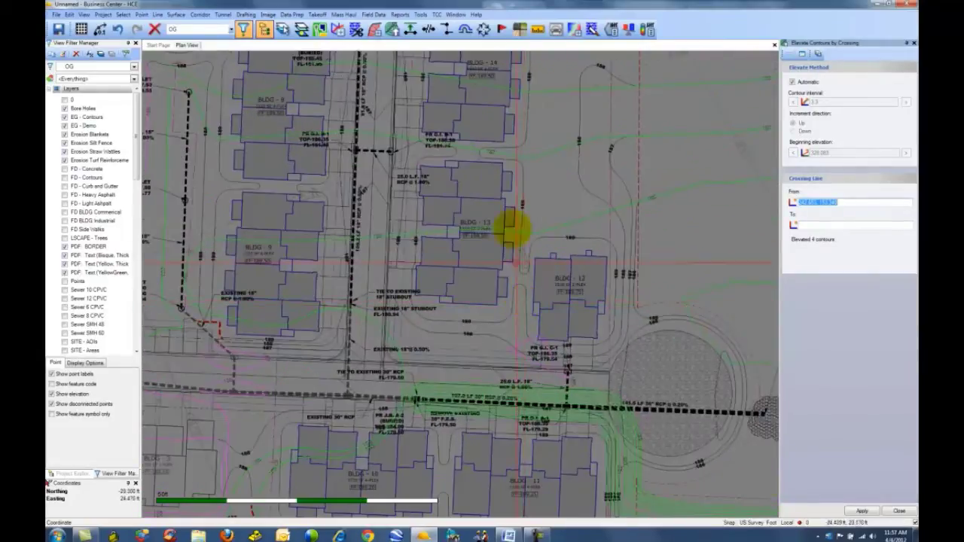
Step: Elevate the contours near building 13 and between buildings 3 and 10 with crossing lines
{"action": "left_click", "coordinate": [510, 137]}
{"action": "scroll", "coordinate": [452, 344], "scroll_direction": "down", "scroll_amount": 2}
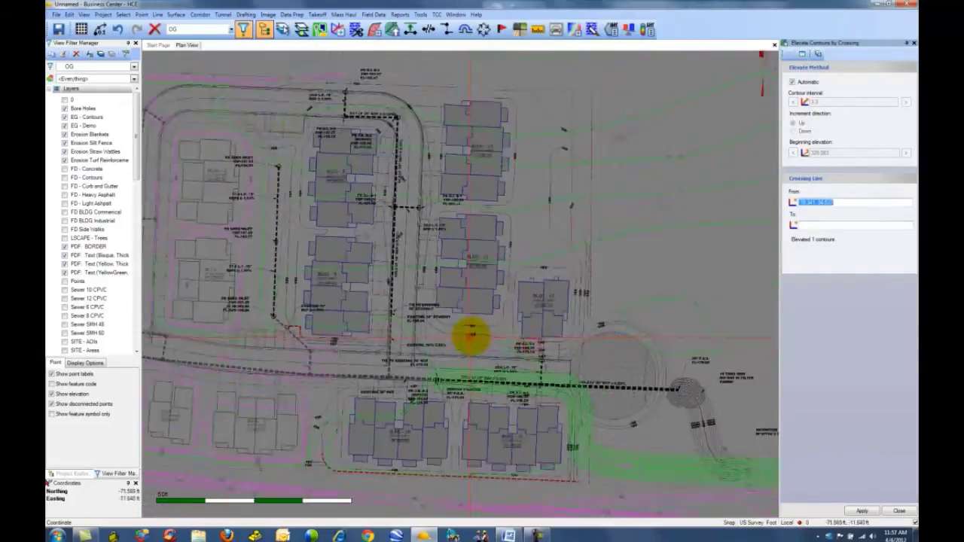
{"action": "scroll", "coordinate": [555, 282], "scroll_direction": "up", "scroll_amount": 1}
{"action": "scroll", "coordinate": [512, 336], "scroll_direction": "up", "scroll_amount": 1}
{"action": "scroll", "coordinate": [512, 337], "scroll_direction": "up", "scroll_amount": 2}
{"action": "left_click", "coordinate": [511, 333]}
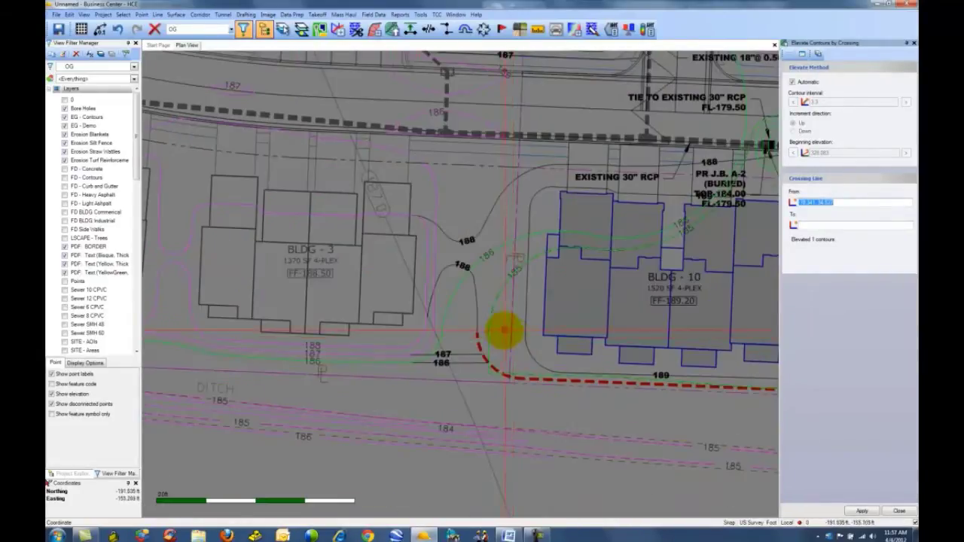
{"action": "scroll", "coordinate": [403, 290], "scroll_direction": "down", "scroll_amount": 2}
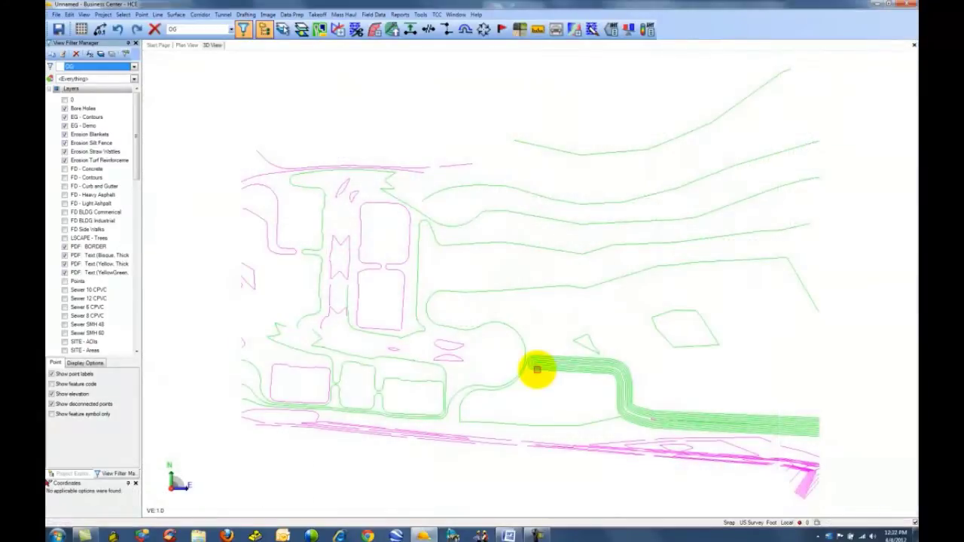
Step: Tilt the 3D view and place it in a vertical tab group beside the plan
{"action": "middle_click_drag", "start_coordinate": [536, 368], "coordinate": [613, 308]}
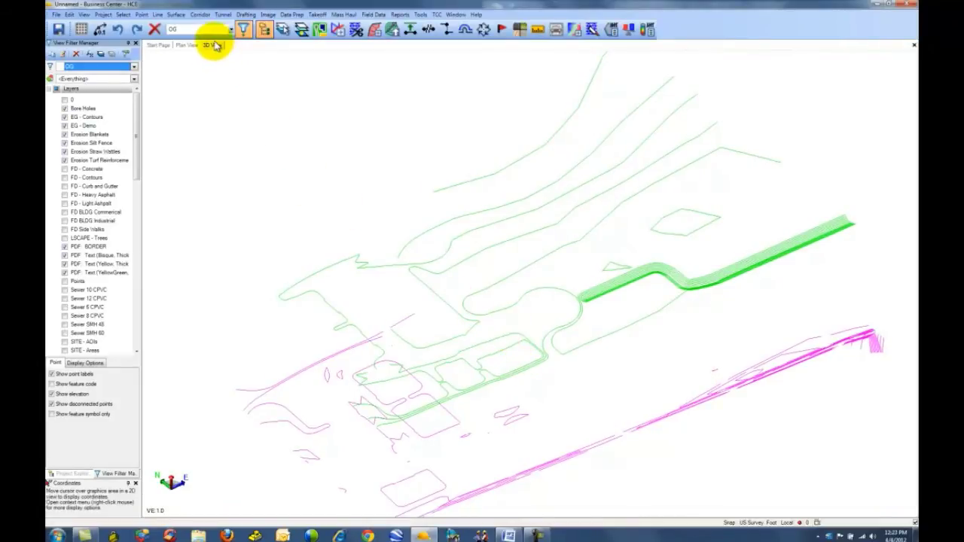
{"action": "right_click", "coordinate": [214, 47]}
{"action": "left_click", "coordinate": [224, 73]}
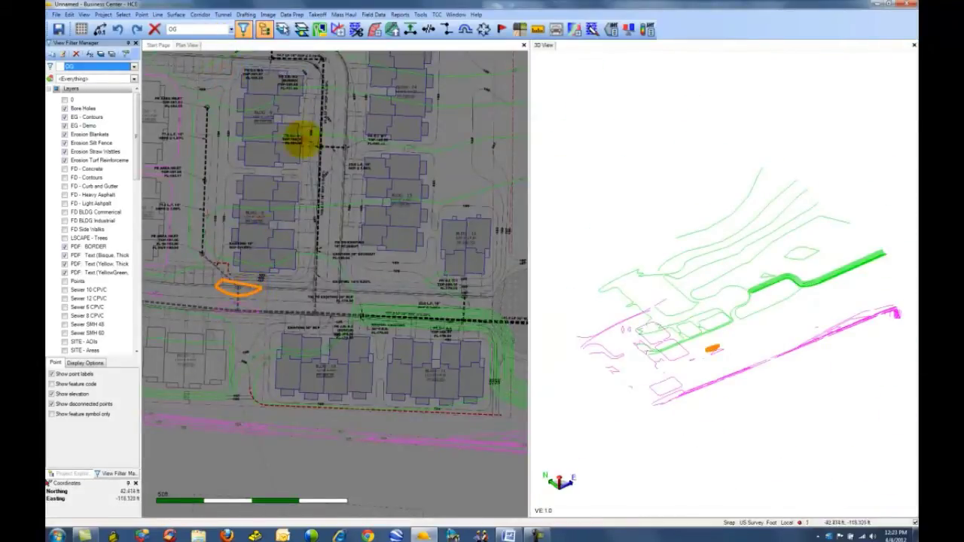
Step: Set the outline below building 9 to an elevation of 186 ft
{"action": "left_click", "coordinate": [410, 29]}
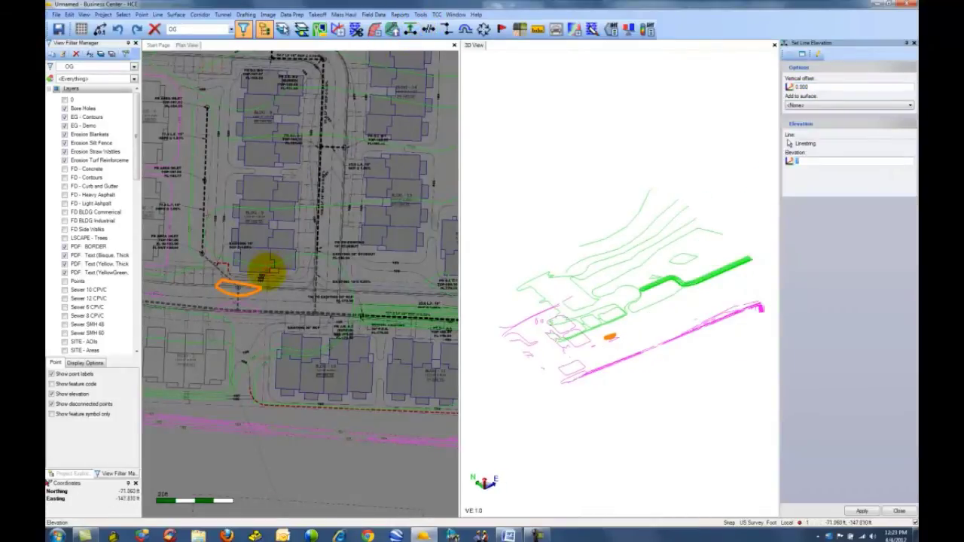
{"action": "scroll", "coordinate": [256, 288], "scroll_direction": "up", "scroll_amount": 3}
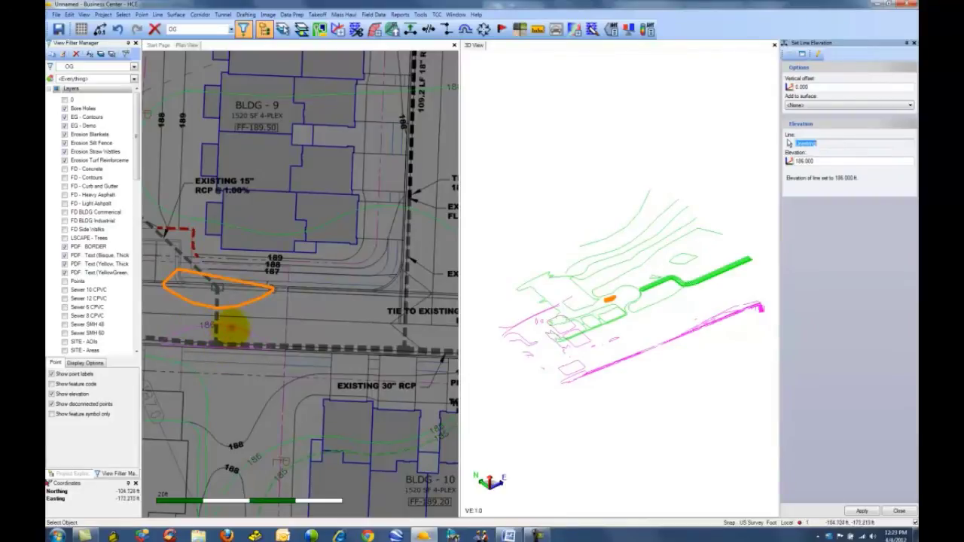
{"action": "left_click", "coordinate": [232, 329]}
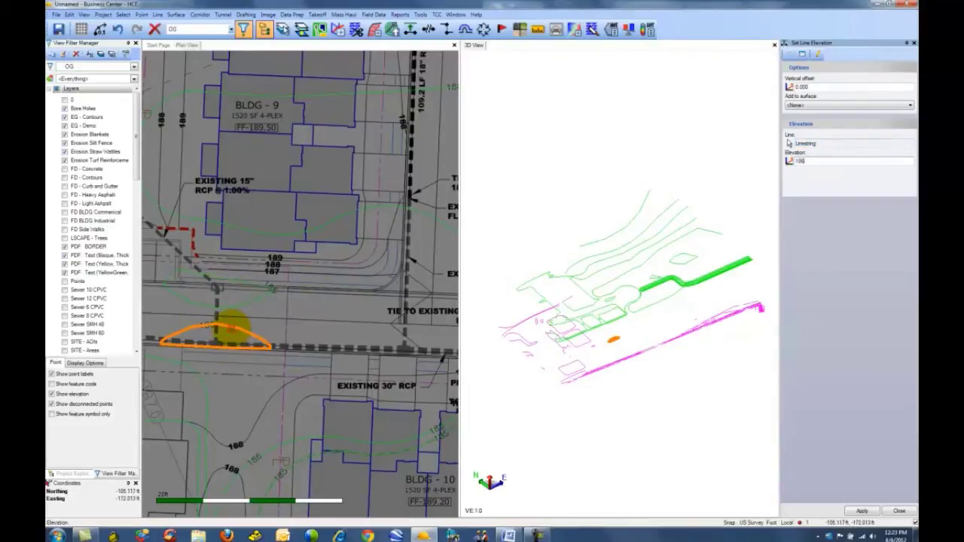
{"action": "key", "text": "Return"}
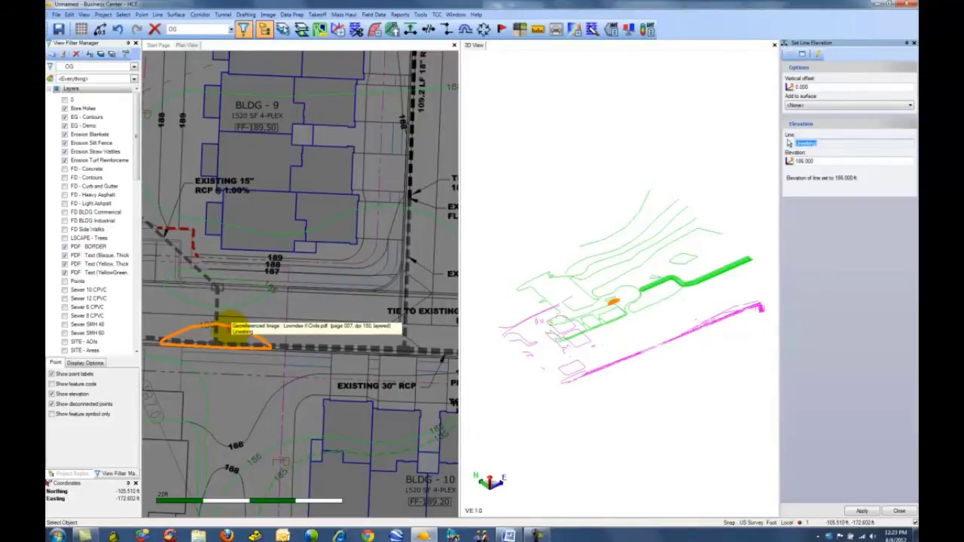
{"action": "key", "text": "Escape"}
Step: Orbit the 3D view to a side profile of the raised line and clear the selection
{"action": "left_click_drag", "start_coordinate": [587, 306], "coordinate": [831, 322]}
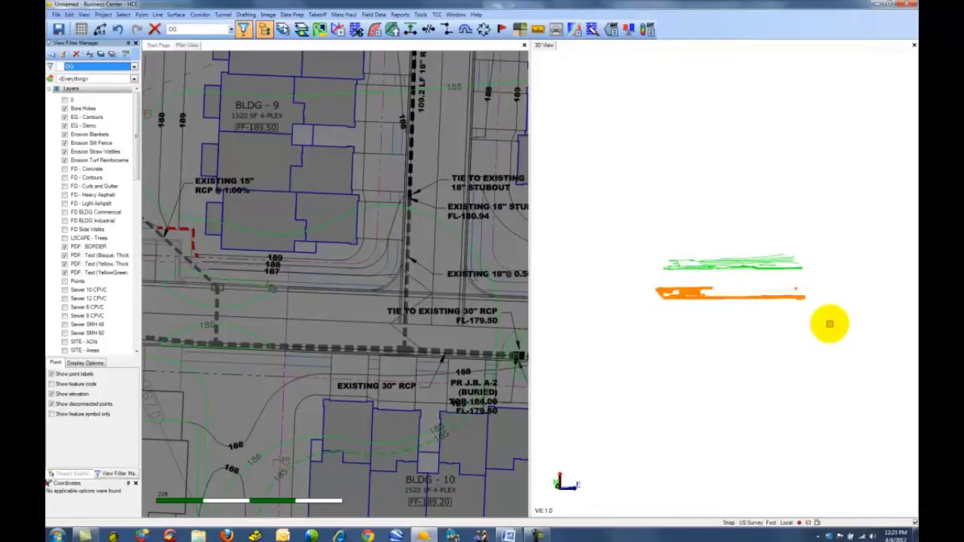
{"action": "key", "text": "Delete"}
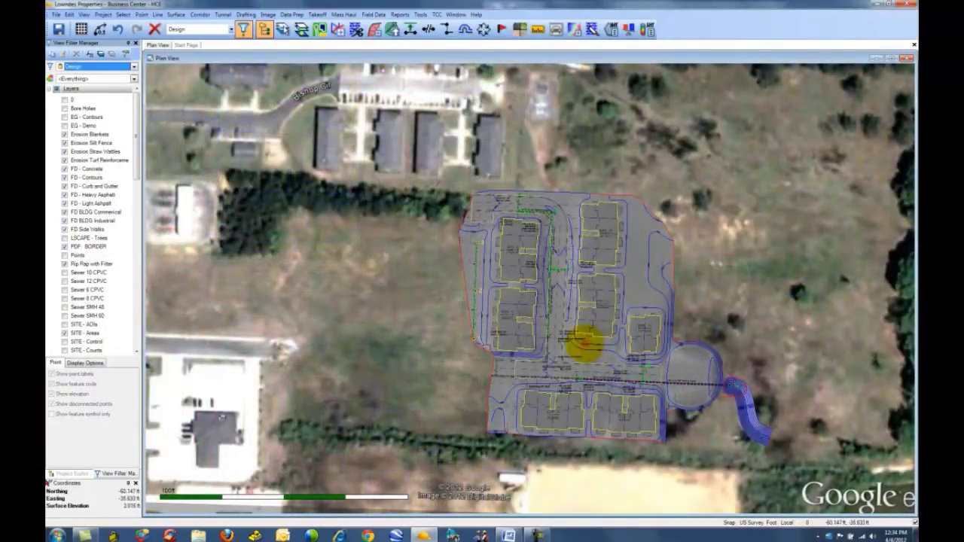
Step: Zoom and pan the plan view from the 30-inch pipe near building 12 out to the whole site
{"action": "scroll", "coordinate": [585, 343], "scroll_direction": "up", "scroll_amount": 2}
{"action": "scroll", "coordinate": [613, 359], "scroll_direction": "up", "scroll_amount": 2}
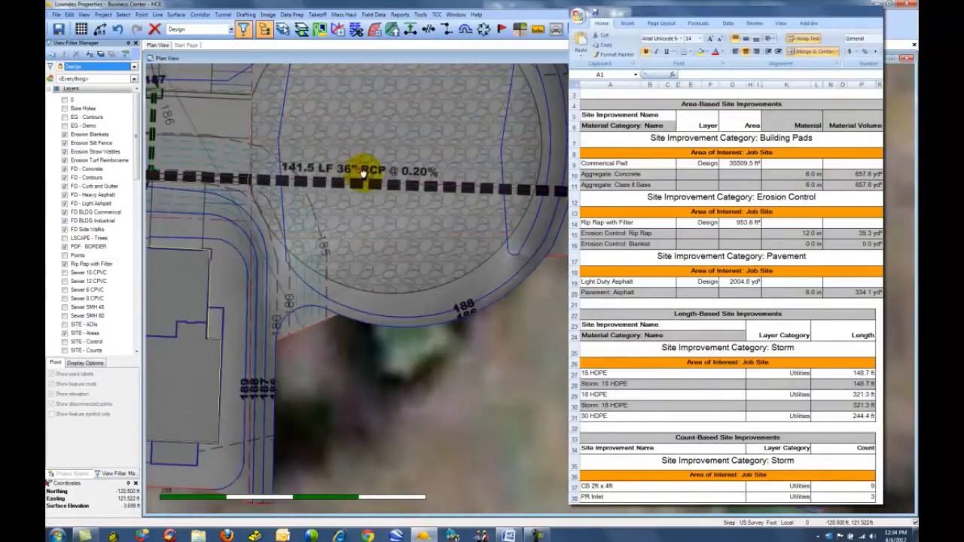
{"action": "middle_click_drag", "start_coordinate": [372, 179], "coordinate": [606, 309]}
{"action": "scroll", "coordinate": [545, 301], "scroll_direction": "down", "scroll_amount": 5}
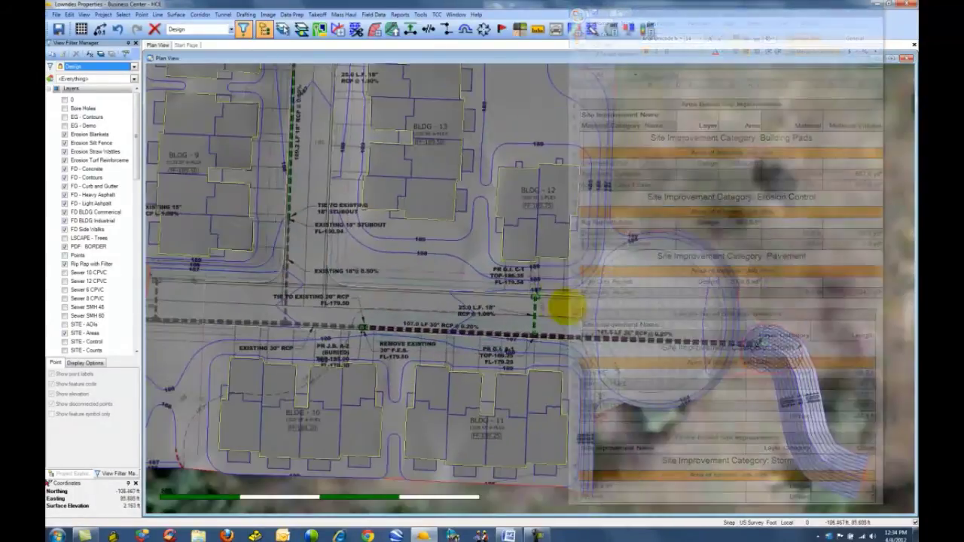
{"action": "middle_click_drag", "start_coordinate": [430, 241], "coordinate": [566, 335]}
{"action": "scroll", "coordinate": [566, 335], "scroll_direction": "down", "scroll_amount": 4}
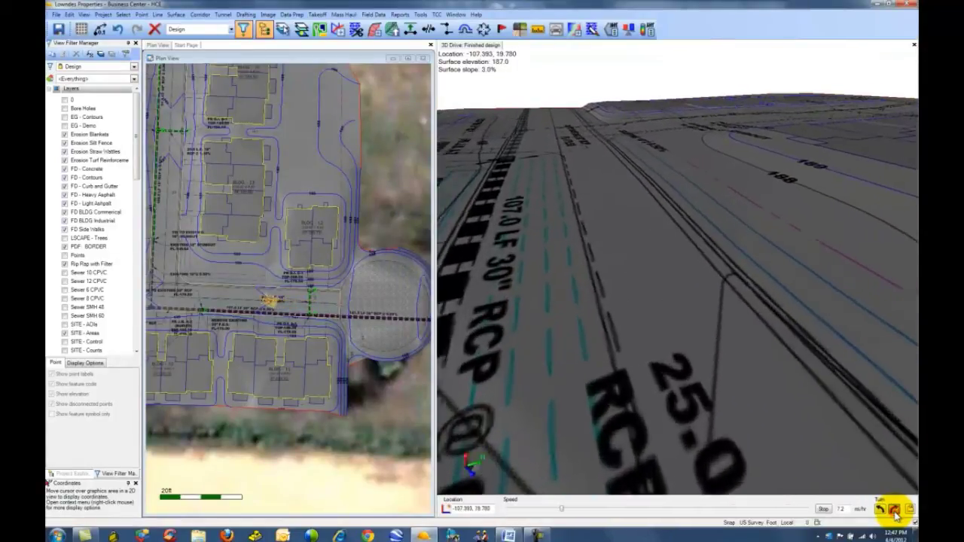
Step: Steer the 3D drive right, then left along the storm pipes, and stop at the 18" RCP pipe
{"action": "left_click", "coordinate": [894, 510]}
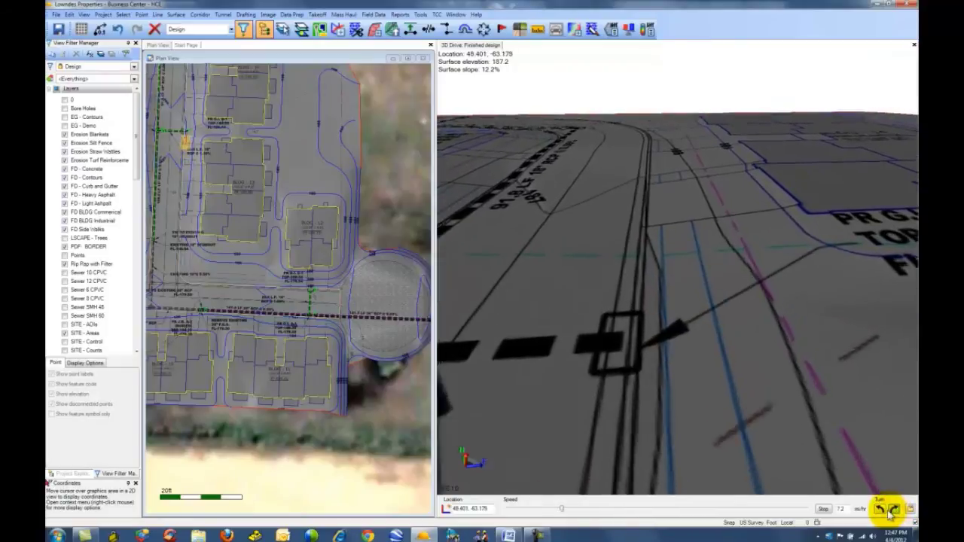
{"action": "left_click", "coordinate": [881, 510]}
{"action": "left_click_drag", "start_coordinate": [884, 513], "coordinate": [875, 512]}
{"action": "left_click", "coordinate": [824, 510]}
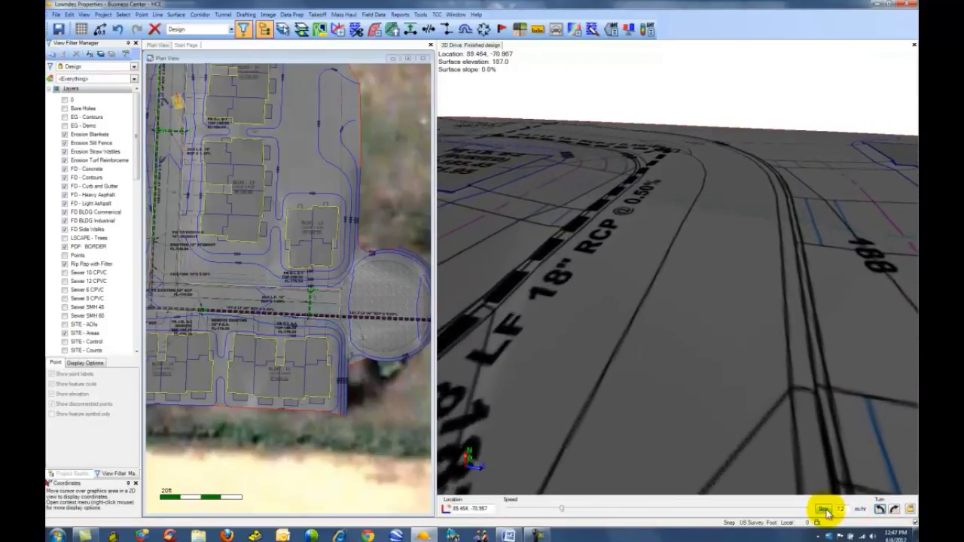